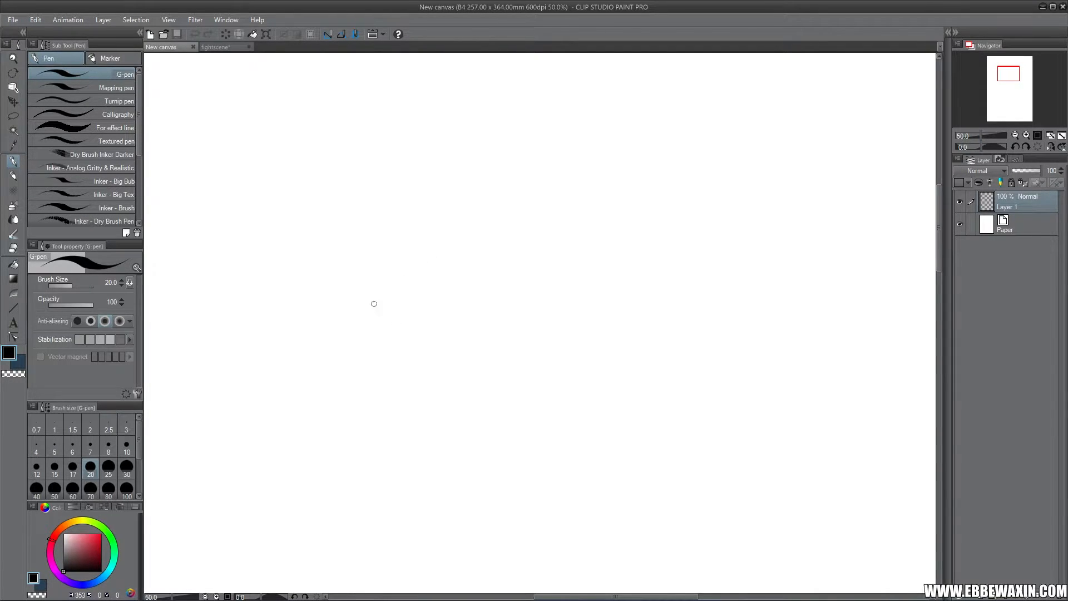
- Draw a row of curved parallel test strokes with the size 20 G-pen, going from thick lines to faint thin ones
mouse_move(349, 258)
mouse_down()
mouse_move(351, 297)
mouse_move(388, 379)
mouse_move(407, 376)
mouse_move(402, 344)
mouse_move(413, 366)
mouse_up()
drag(390, 246, 421, 366)
mouse_move(402, 239)
mouse_down()
mouse_move(431, 362)
mouse_move(415, 244)
mouse_move(433, 339)
mouse_up()
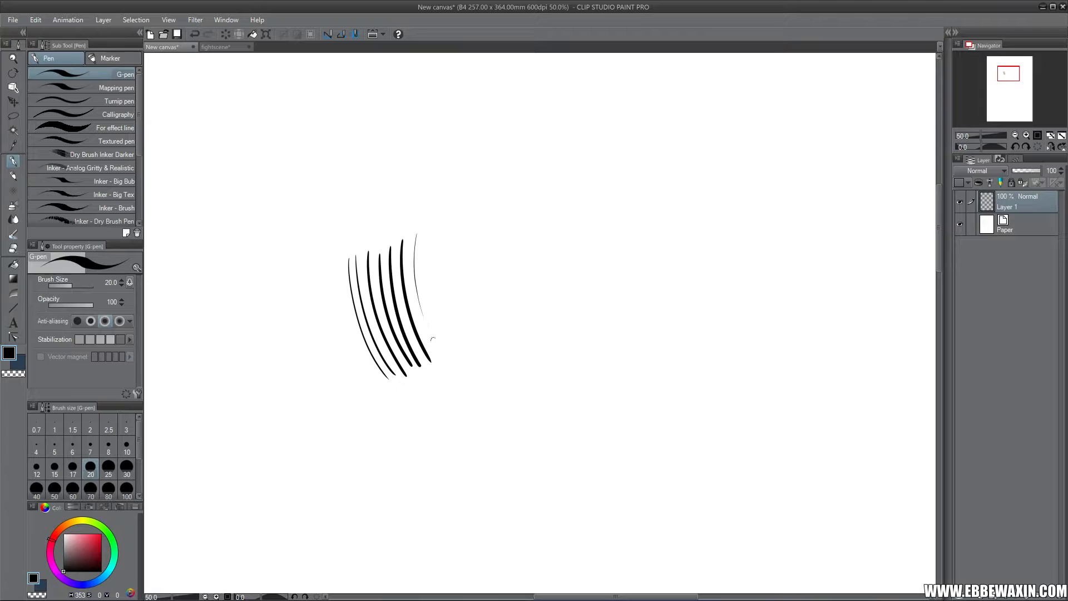
mouse_move(422, 240)
mouse_down()
mouse_move(433, 320)
mouse_move(450, 348)
mouse_move(430, 264)
mouse_move(456, 348)
mouse_up()
drag(438, 261, 455, 336)
mouse_move(444, 276)
mouse_down()
mouse_move(465, 344)
mouse_move(477, 344)
mouse_up()
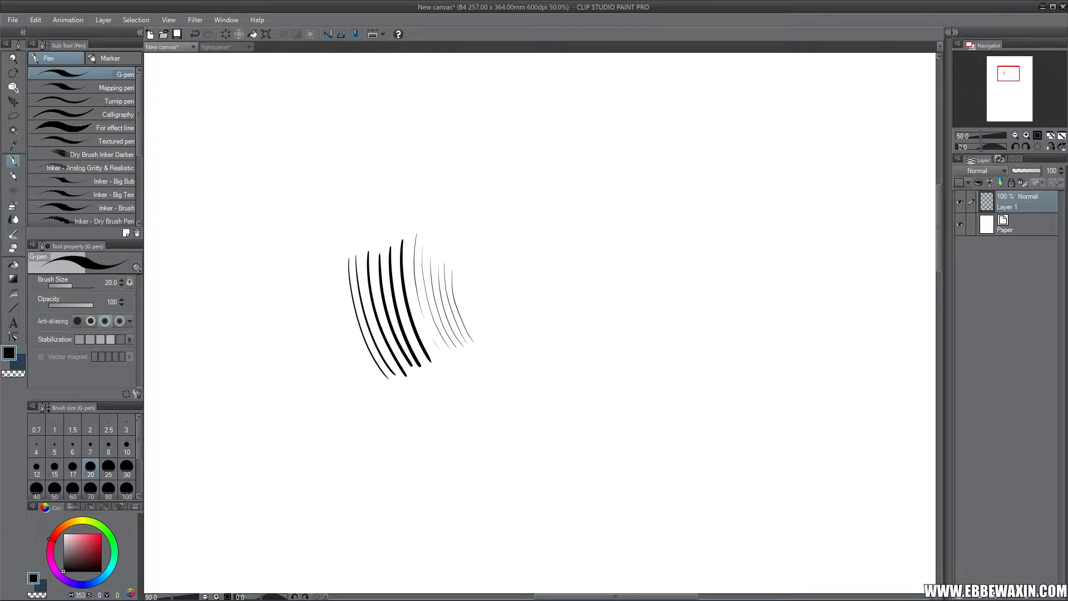
- With the Mapping pen at size 30, draw a row of long curved strokes that get shorter, below and left of the first set
click(123, 89)
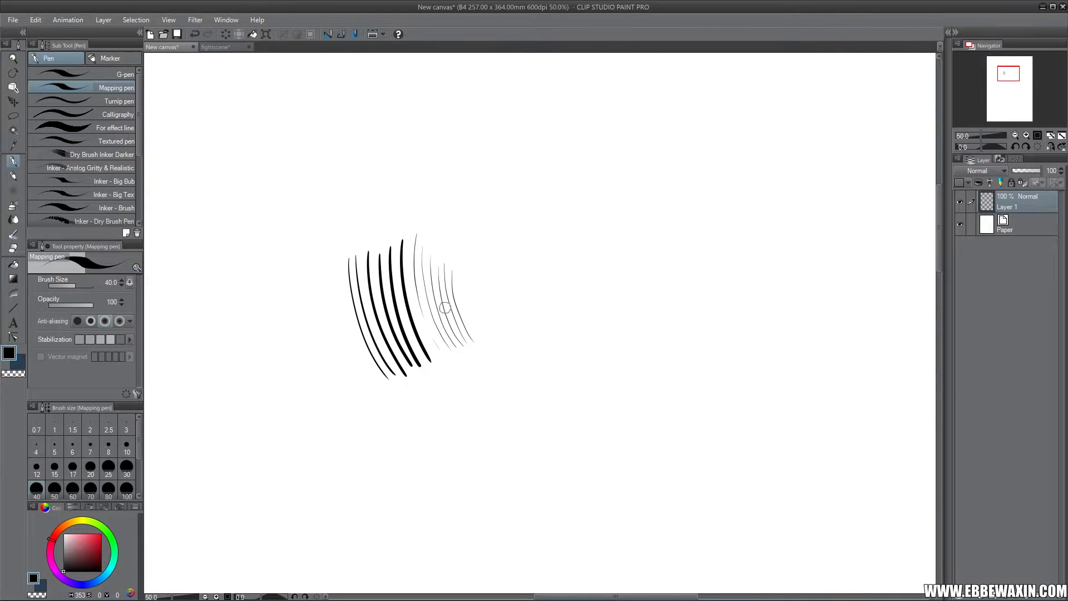
click(109, 467)
click(130, 472)
drag(272, 318, 321, 448)
drag(284, 340, 327, 452)
drag(288, 350, 332, 450)
drag(299, 370, 335, 446)
drag(308, 393, 347, 446)
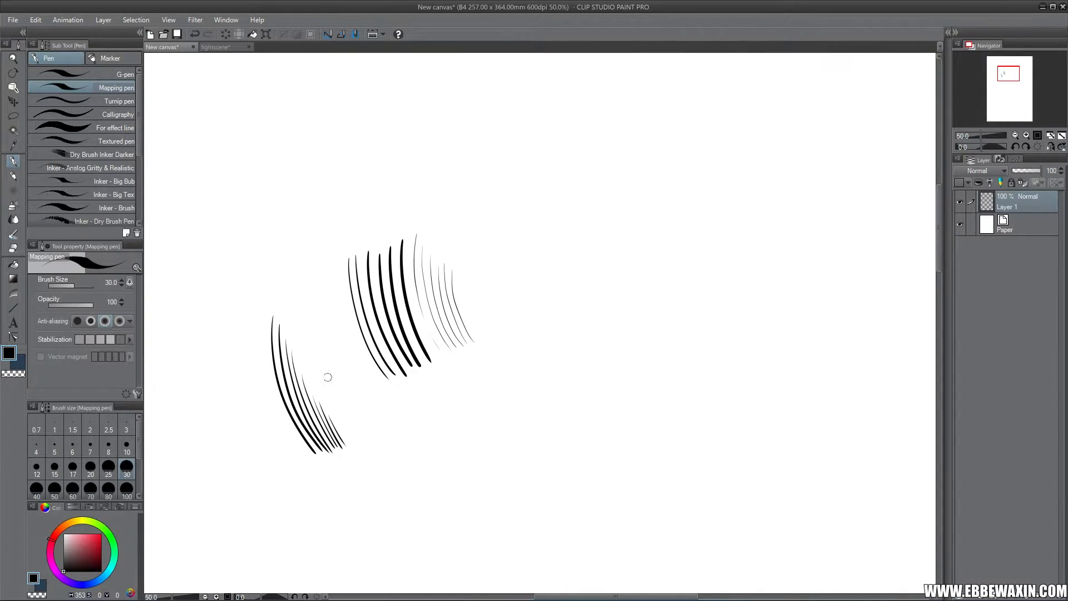
- Cross-hatch the lower end of the Mapping pen strokes with short, nearly horizontal lines
drag(299, 437, 349, 438)
drag(285, 421, 338, 427)
drag(286, 411, 335, 426)
drag(297, 412, 327, 420)
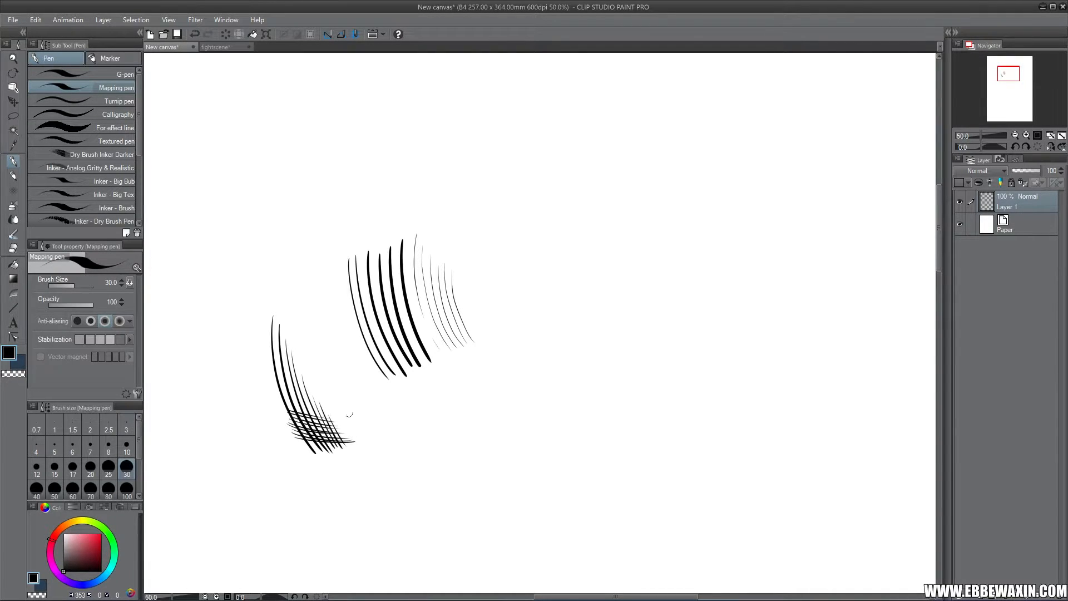
- Add a group of upward-curving tapered strokes at the lower centre, and a group of curved and jagged lines at the upper left
mouse_move(476, 372)
mouse_down()
mouse_move(439, 480)
mouse_move(504, 364)
mouse_up()
mouse_move(464, 489)
mouse_down()
mouse_move(520, 377)
mouse_move(496, 436)
mouse_move(526, 395)
mouse_up()
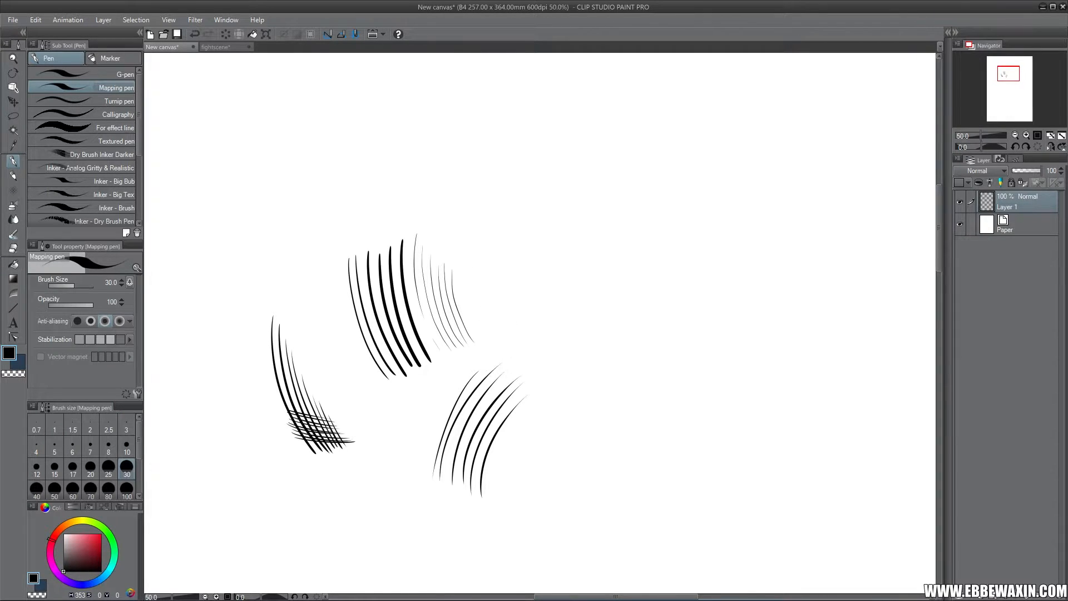
drag(261, 156, 307, 250)
mouse_move(269, 133)
mouse_down()
mouse_move(287, 202)
mouse_move(315, 241)
mouse_move(278, 144)
mouse_move(285, 181)
mouse_move(303, 195)
mouse_move(295, 207)
mouse_move(322, 223)
mouse_move(330, 244)
mouse_up()
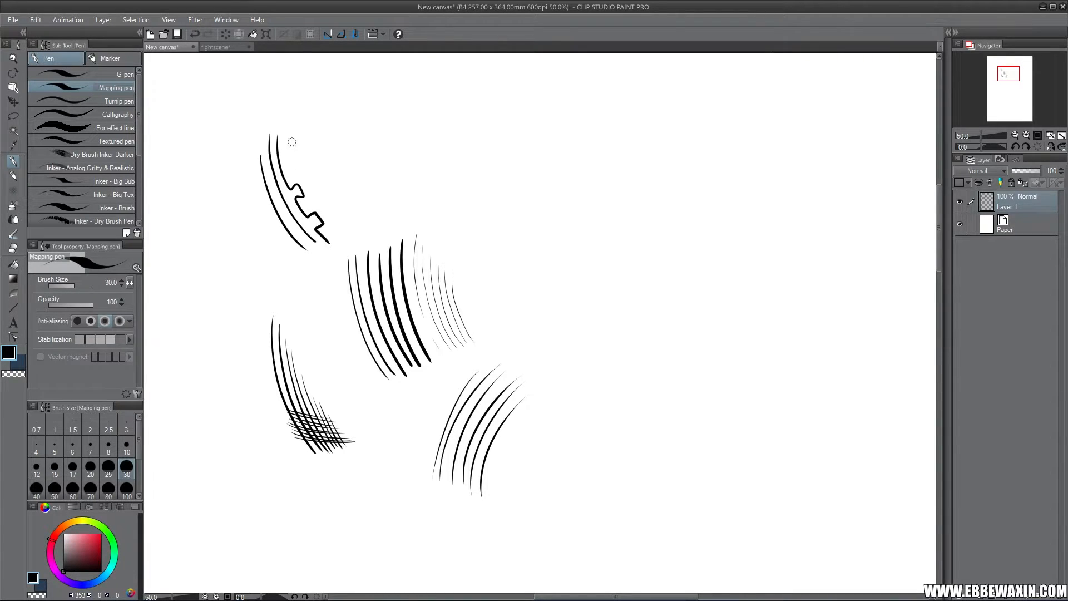
mouse_move(292, 142)
mouse_down()
mouse_move(311, 196)
mouse_move(326, 201)
mouse_move(351, 248)
mouse_up()
- Hatch a tapering patch beside the jagged lines with closely spaced diagonal strokes that become progressively shorter
mouse_move(323, 127)
mouse_down()
mouse_move(354, 207)
mouse_move(344, 181)
mouse_move(376, 198)
mouse_up()
drag(342, 128, 380, 188)
drag(356, 130, 383, 182)
drag(362, 129, 386, 173)
drag(367, 128, 390, 168)
drag(372, 129, 394, 162)
drag(379, 129, 398, 161)
drag(388, 132, 406, 157)
drag(397, 130, 415, 153)
drag(407, 130, 429, 150)
drag(423, 134, 438, 148)
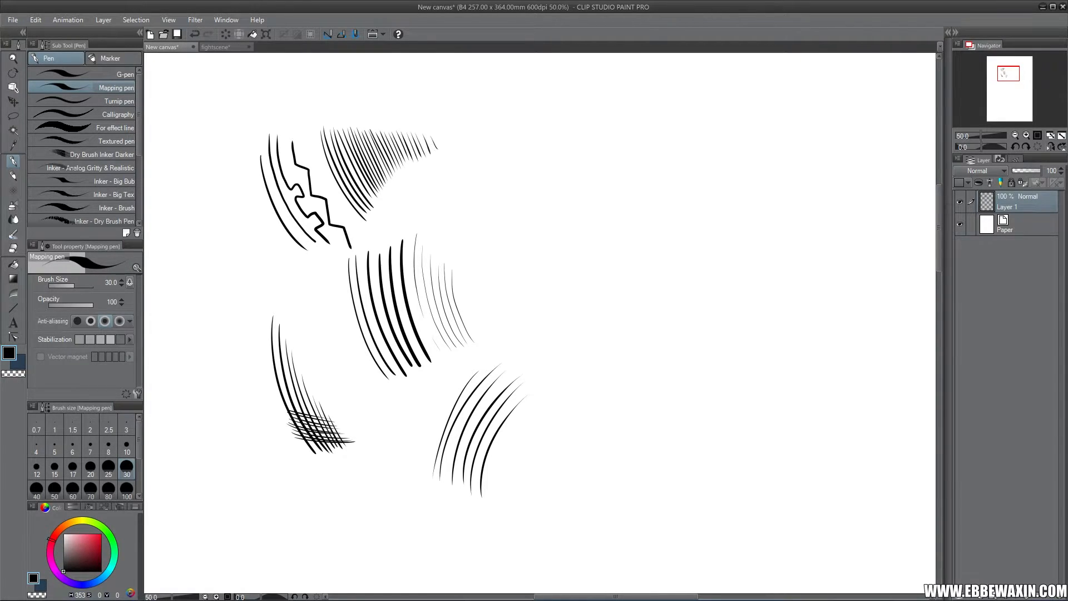
- Cross-hatch the tapering patch with diagonal strokes running in the opposite direction
mouse_move(358, 212)
mouse_down()
mouse_move(435, 132)
mouse_move(405, 153)
mouse_move(408, 140)
mouse_move(387, 154)
mouse_move(412, 125)
mouse_move(384, 142)
mouse_up()
mouse_move(340, 186)
mouse_down()
mouse_move(390, 129)
mouse_move(383, 120)
mouse_up()
mouse_move(335, 160)
mouse_down()
mouse_move(376, 120)
mouse_move(332, 152)
mouse_up()
mouse_move(324, 162)
mouse_down()
mouse_move(356, 123)
mouse_move(345, 125)
mouse_up()
drag(320, 149, 342, 125)
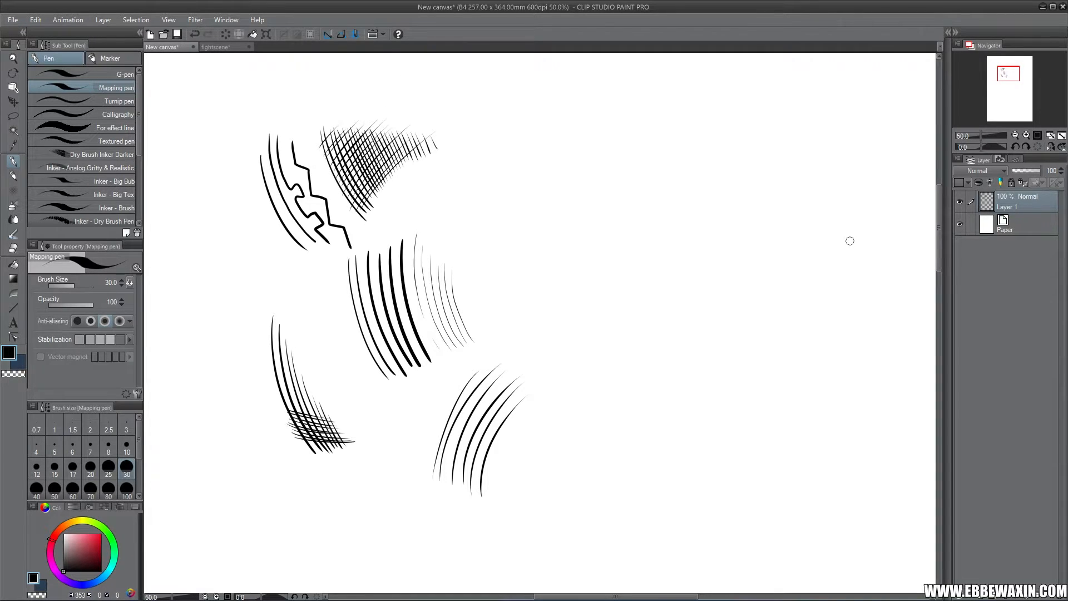
- Draw a cluster of textured curved strokes with the Dry Brush Inker Darker to the right of the line samples
click(120, 74)
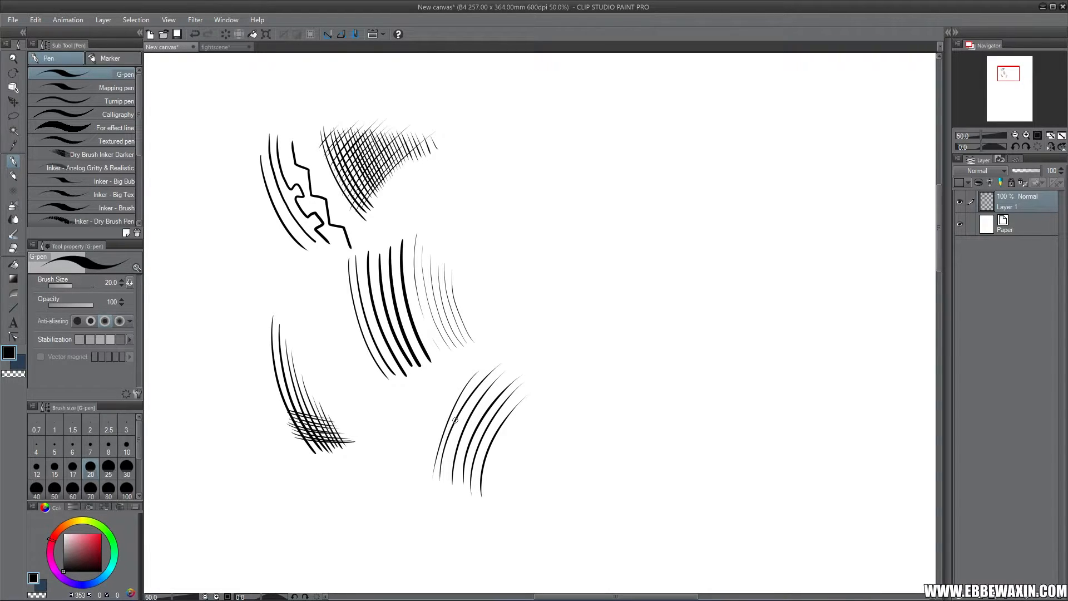
click(114, 152)
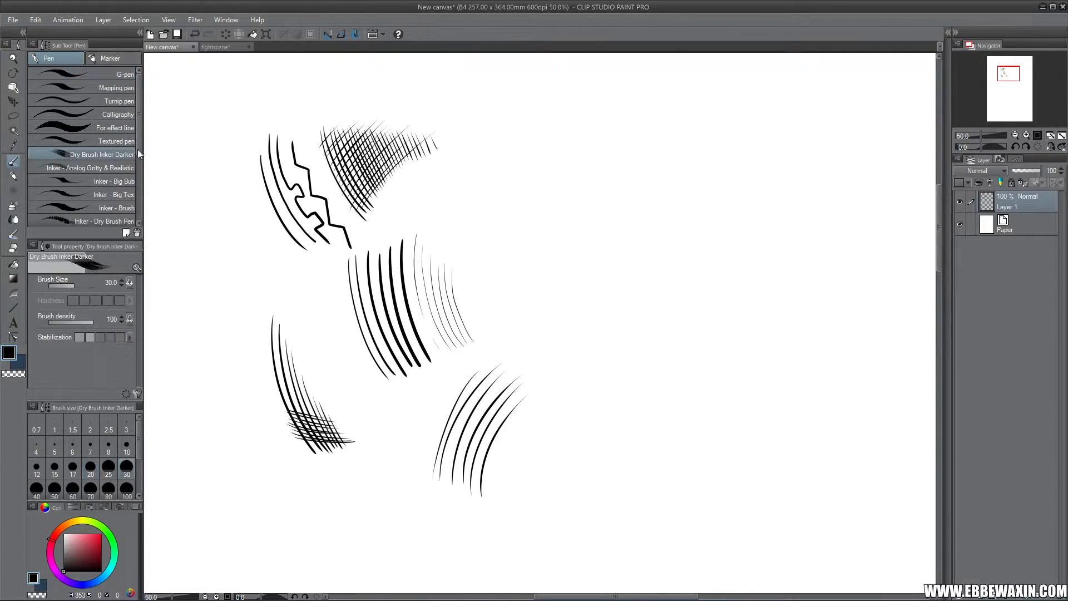
mouse_move(489, 173)
mouse_down()
mouse_move(494, 228)
mouse_move(513, 280)
mouse_up()
mouse_move(502, 169)
mouse_down()
mouse_move(519, 291)
mouse_move(542, 305)
mouse_up()
drag(530, 197, 546, 305)
drag(539, 224, 556, 302)
- With the G-pen at size 20, draw long curved strokes to the left of the lower cross-hatched sample
click(123, 74)
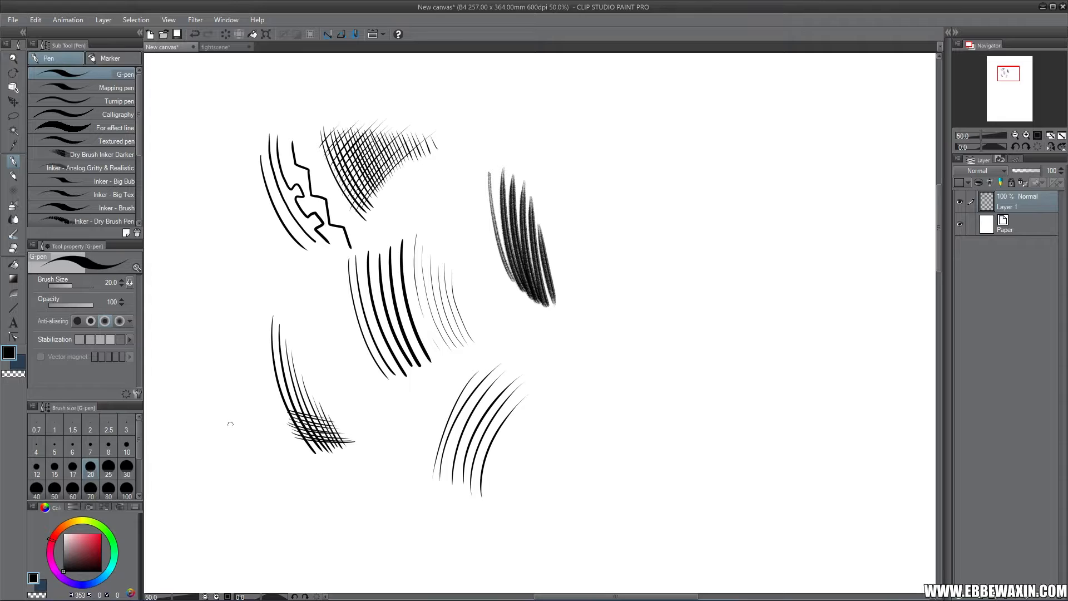
drag(212, 328, 248, 449)
mouse_move(222, 327)
mouse_down()
mouse_move(252, 448)
mouse_move(286, 472)
mouse_up()
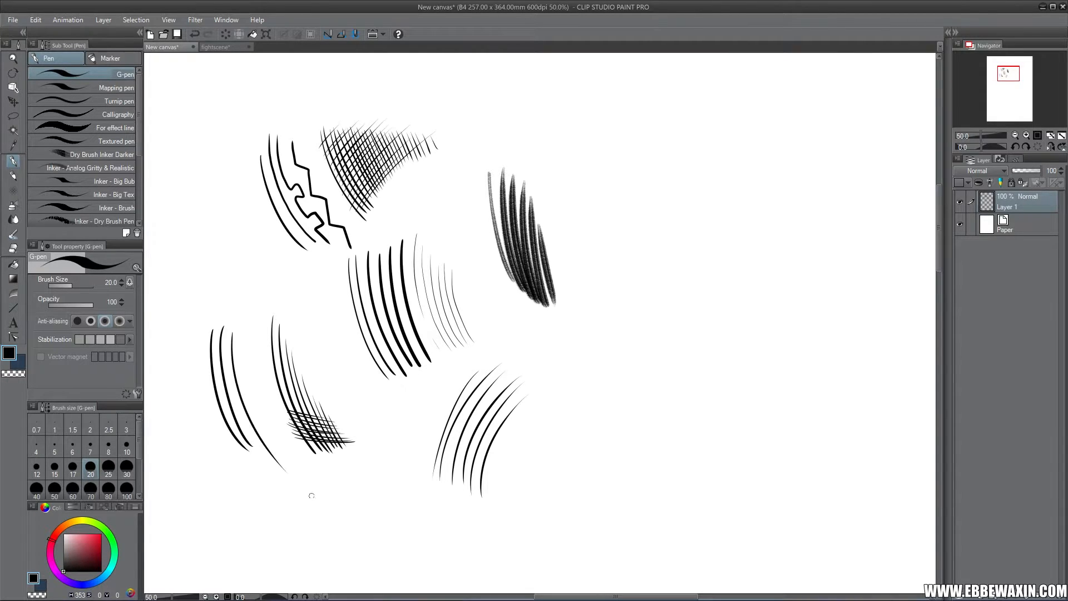
- Set the G-pen size to 30 and add bold and thin curved strokes on both sides of the lower-left sample
click(129, 469)
mouse_move(184, 353)
mouse_down()
mouse_move(228, 464)
mouse_move(220, 441)
mouse_up()
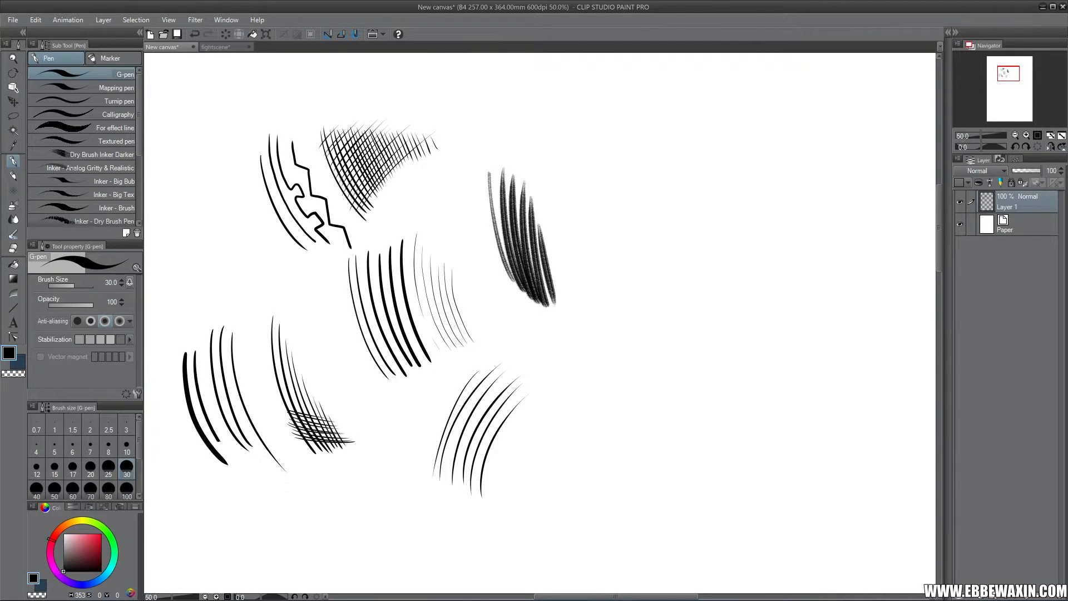
mouse_move(174, 376)
mouse_down()
mouse_move(194, 452)
mouse_move(180, 435)
mouse_move(200, 461)
mouse_move(183, 419)
mouse_move(219, 478)
mouse_up()
drag(179, 396, 228, 480)
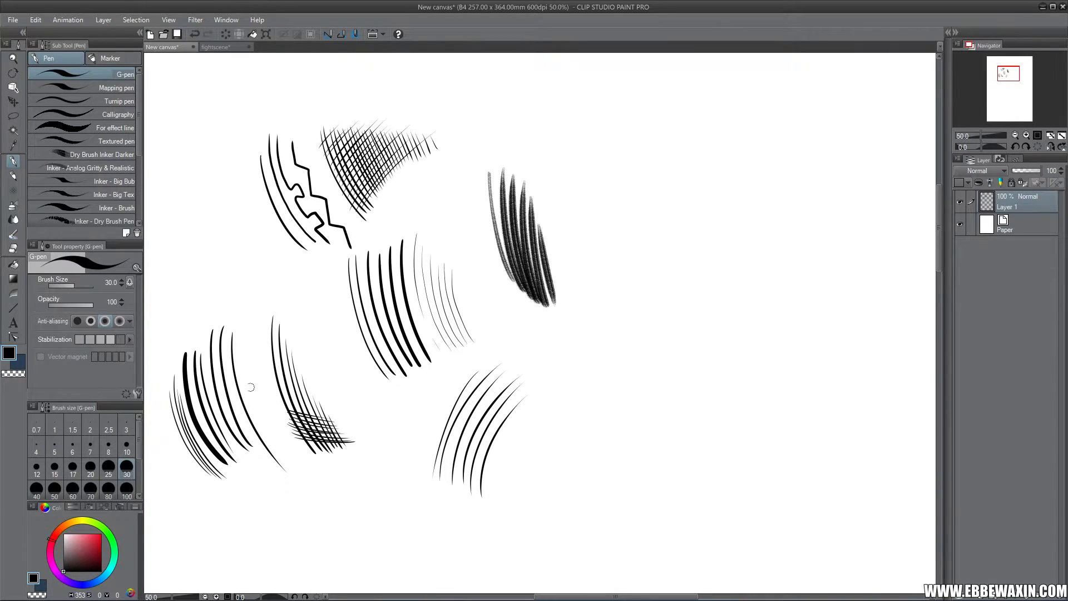
mouse_move(239, 360)
mouse_down()
mouse_move(258, 426)
mouse_move(284, 449)
mouse_up()
drag(246, 362, 288, 453)
drag(249, 361, 296, 455)
drag(263, 366, 305, 462)
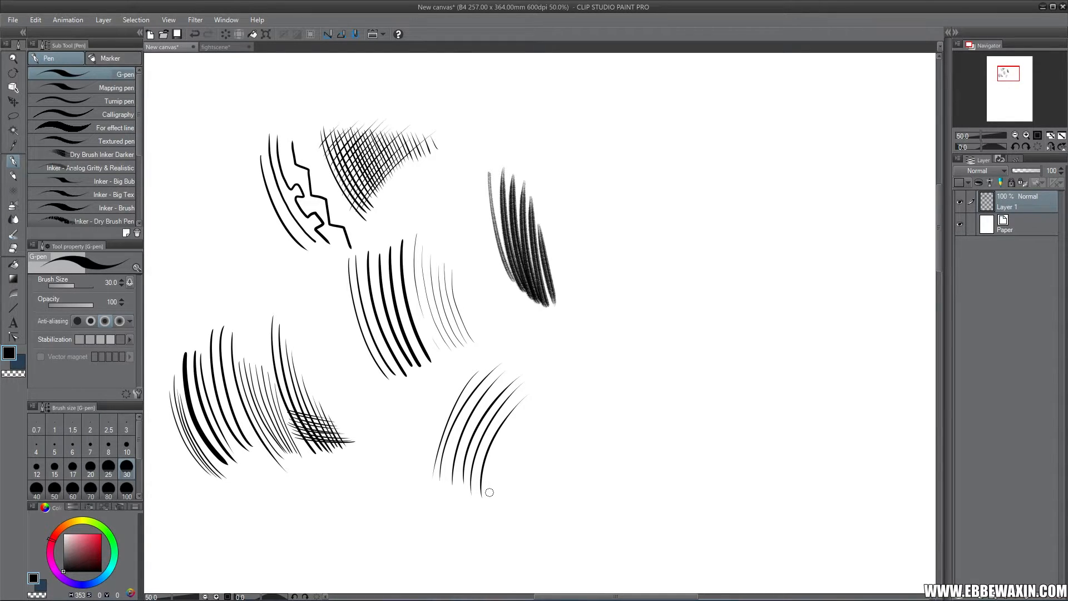
- Draw more curved G-pen strokes of varied thickness to the left of and below the jagged lines
mouse_move(221, 178)
mouse_down()
mouse_move(254, 291)
mouse_move(267, 284)
mouse_up()
drag(251, 194, 296, 320)
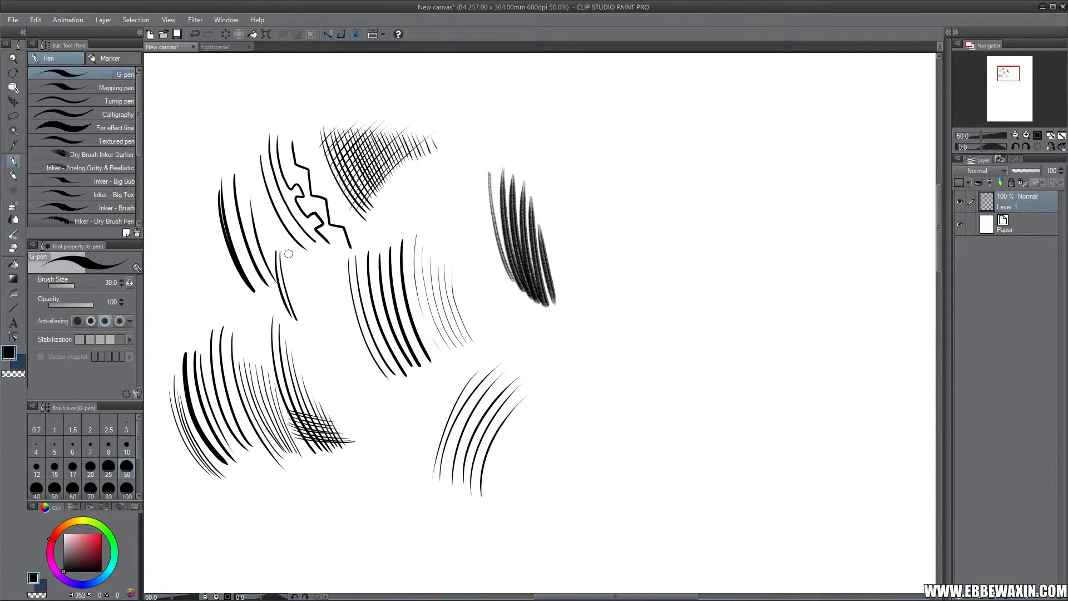
drag(289, 254, 307, 334)
drag(298, 266, 325, 337)
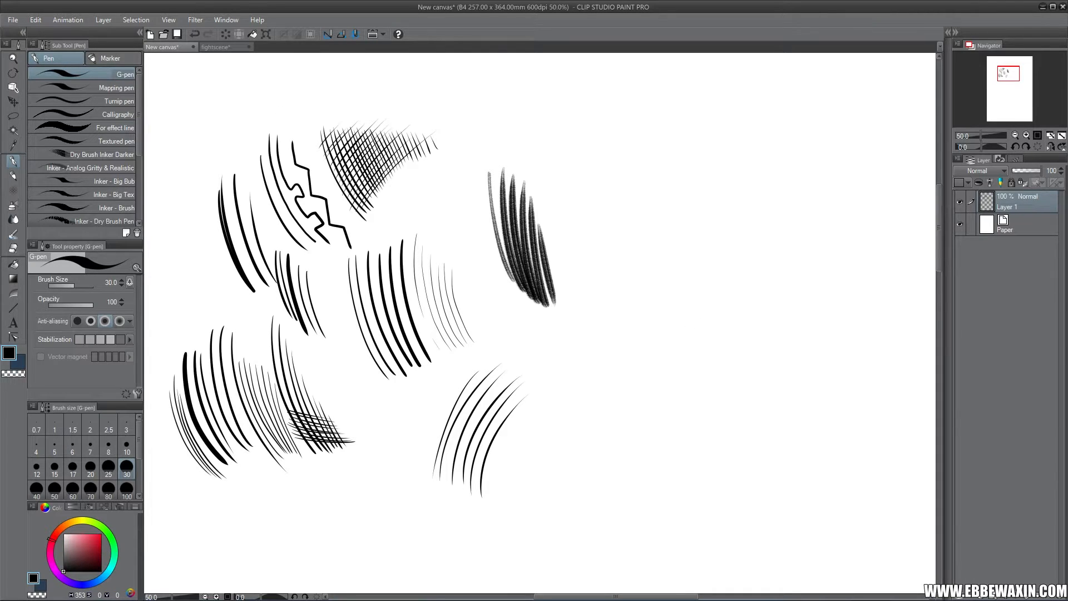
- Switch to the fightscene drawing and lower the opacity of the Layer 1 Copy sketch to 22%
click(239, 47)
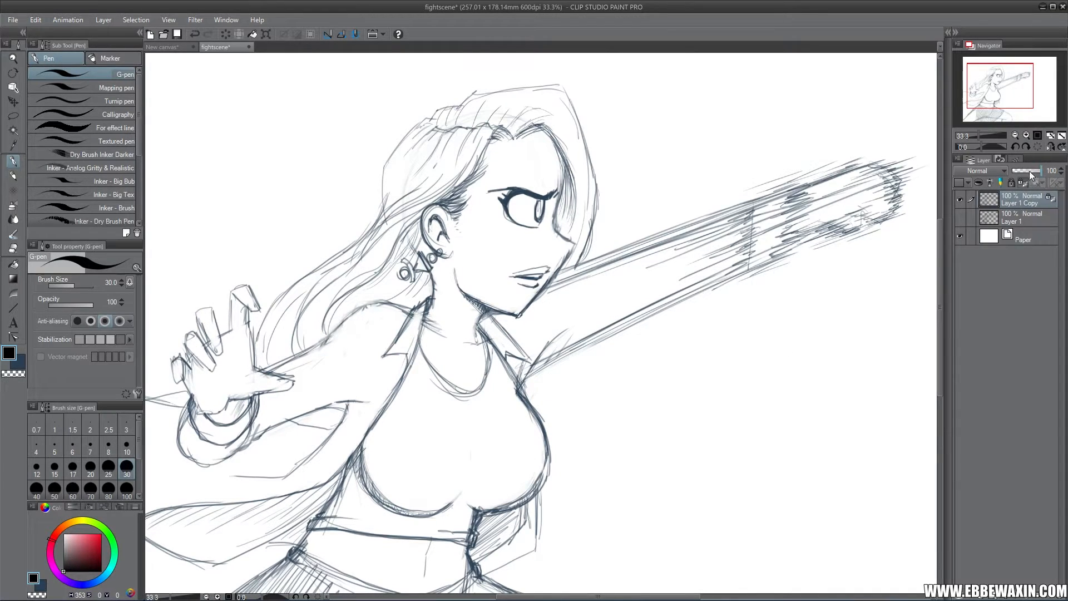
drag(1029, 169, 1020, 172)
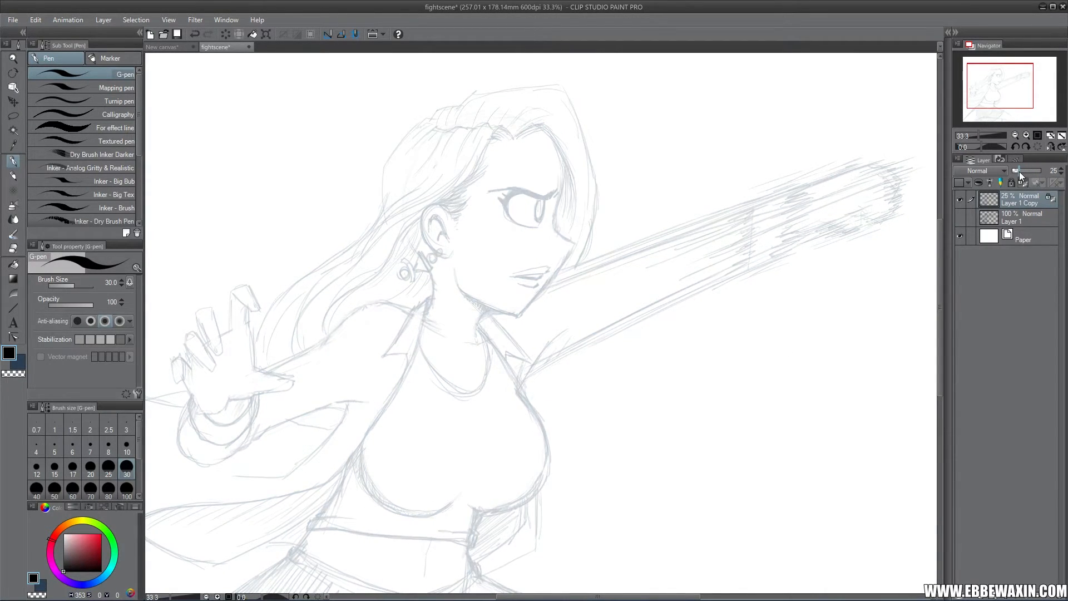
click(1061, 173)
click(1061, 173)
click(1061, 176)
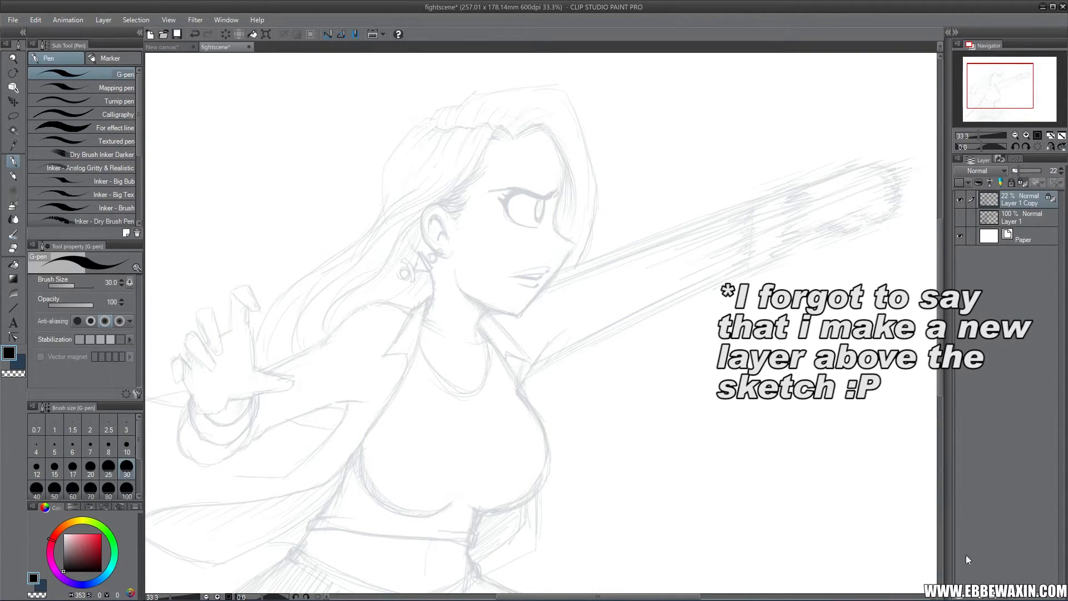
- Create a new layer above the sketch and ink the woman's face profile and jawline on it with the G-pen
key(ctrl+shift+n)
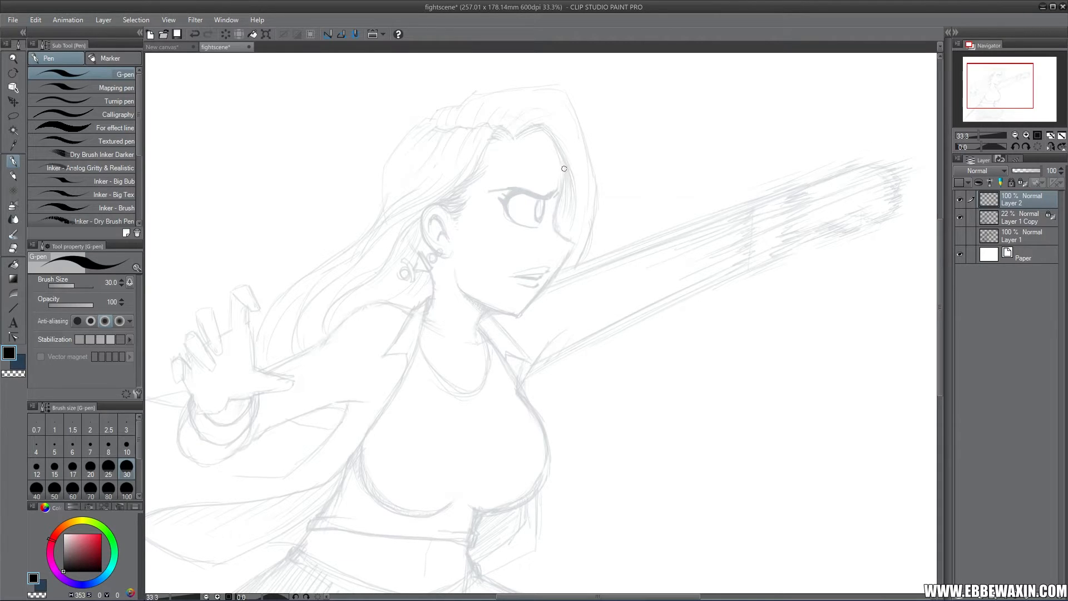
mouse_move(564, 158)
mouse_down()
mouse_move(554, 225)
mouse_move(576, 243)
mouse_move(518, 320)
mouse_up()
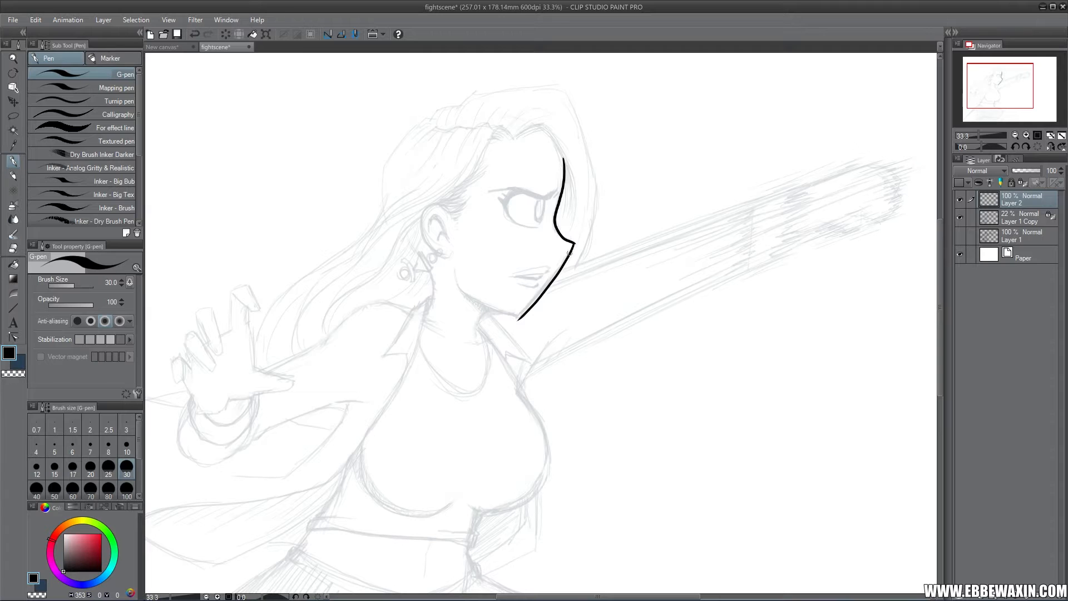
mouse_move(454, 265)
mouse_down()
mouse_move(480, 303)
mouse_move(539, 302)
mouse_up()
- Erase the overlapping line ends at the chin with the Hard eraser at size 30
click(13, 248)
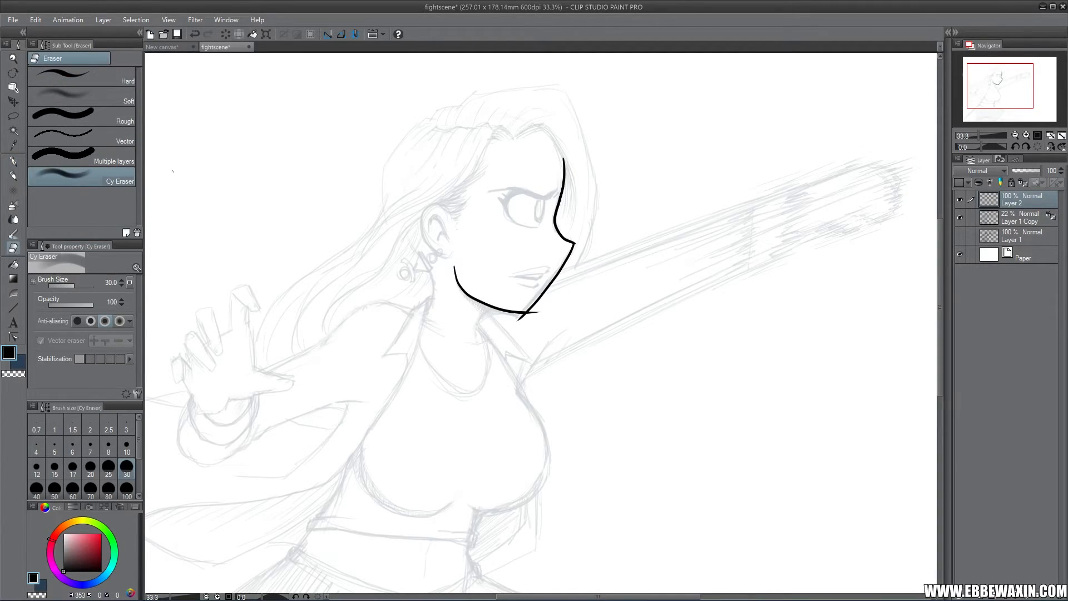
click(128, 473)
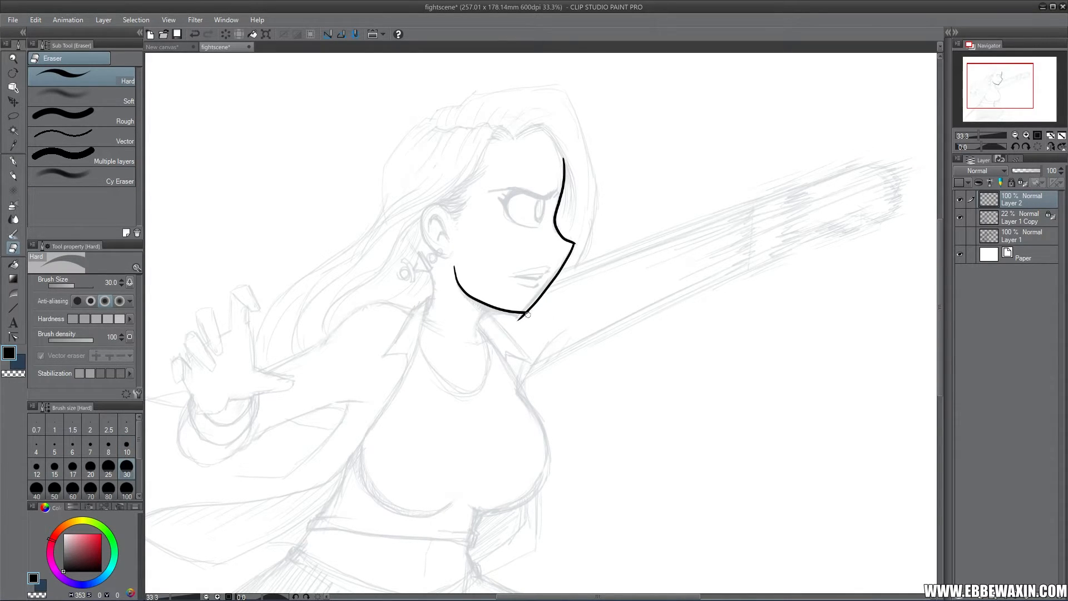
drag(525, 316, 515, 321)
- Ink both neck lines and the ear with its inner contours using the G-pen
key(p)
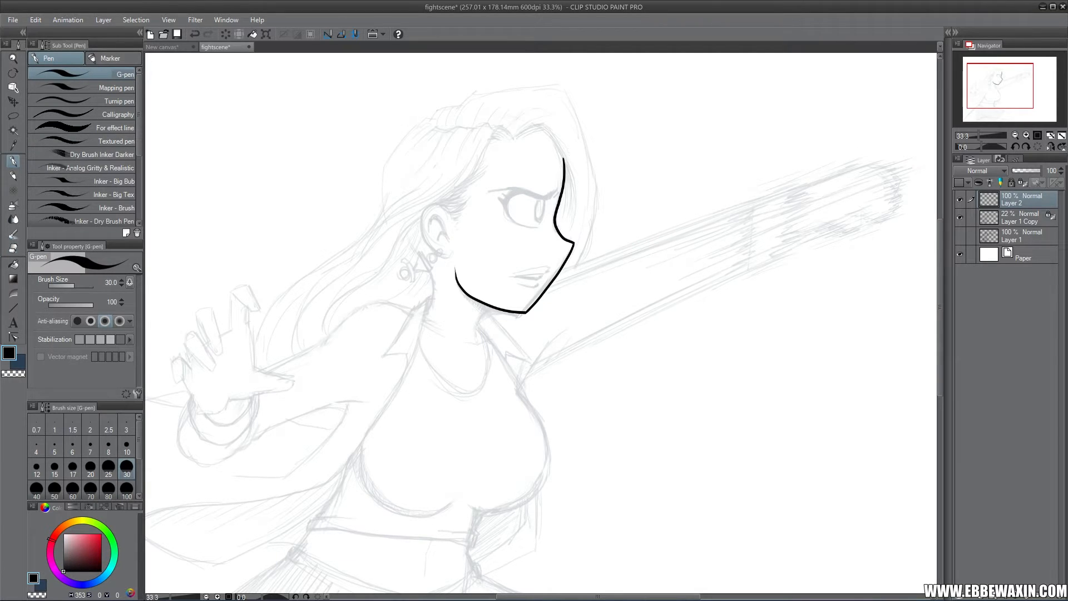
drag(495, 308, 475, 348)
mouse_move(416, 243)
mouse_down()
mouse_move(431, 289)
mouse_move(422, 322)
mouse_up()
mouse_move(440, 207)
mouse_down()
mouse_move(429, 202)
mouse_move(429, 250)
mouse_move(455, 248)
mouse_move(443, 224)
mouse_up()
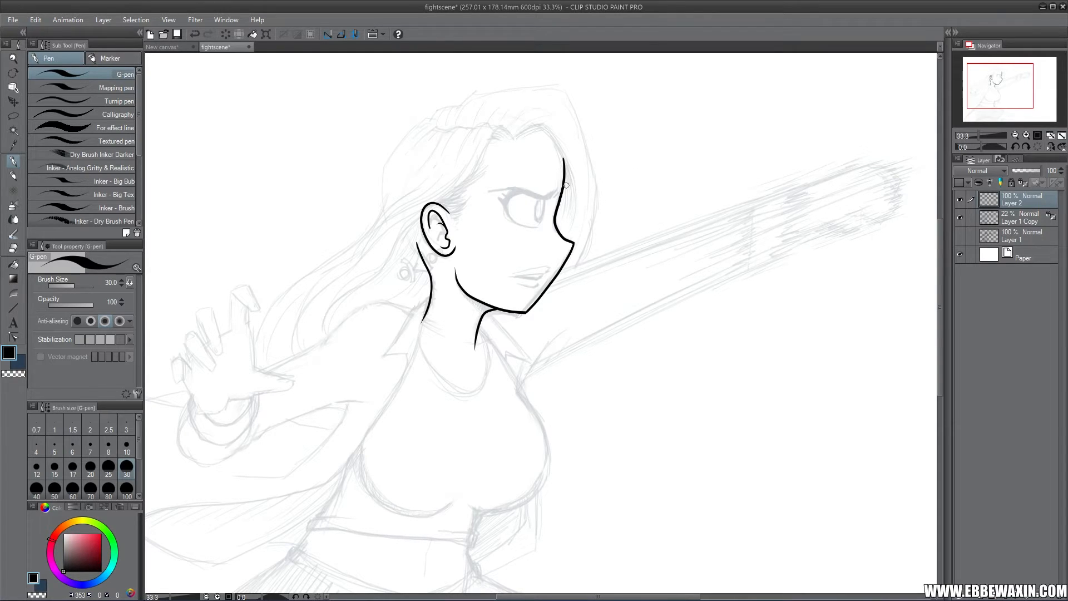
- Ink the angry brow line above the eye and trim its end near the face profile with the Hard eraser
drag(493, 190, 536, 201)
drag(542, 196, 522, 190)
click(1026, 135)
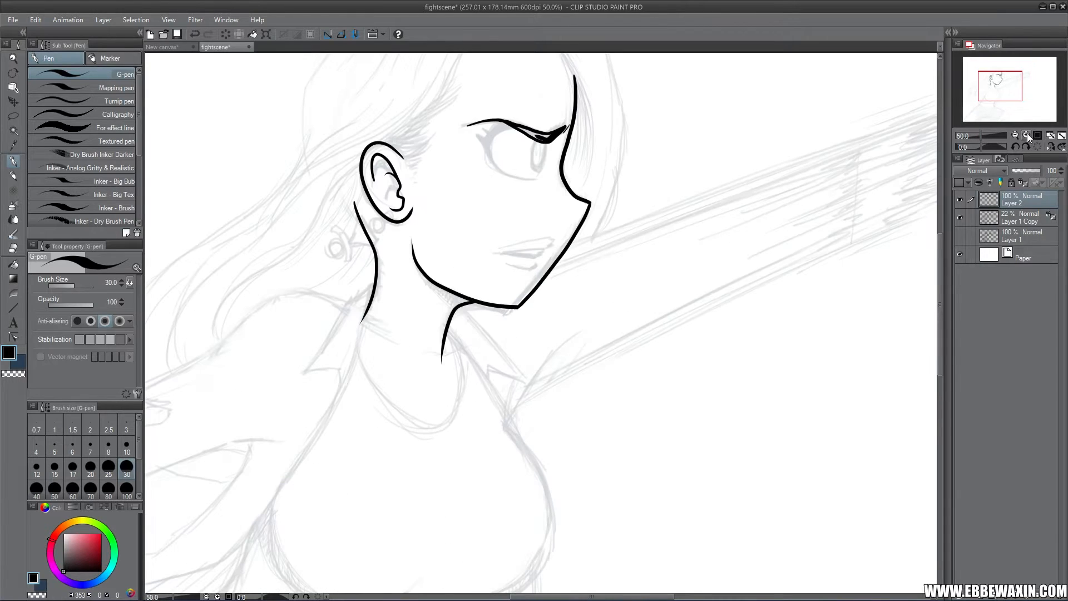
click(1027, 136)
drag(999, 85, 996, 78)
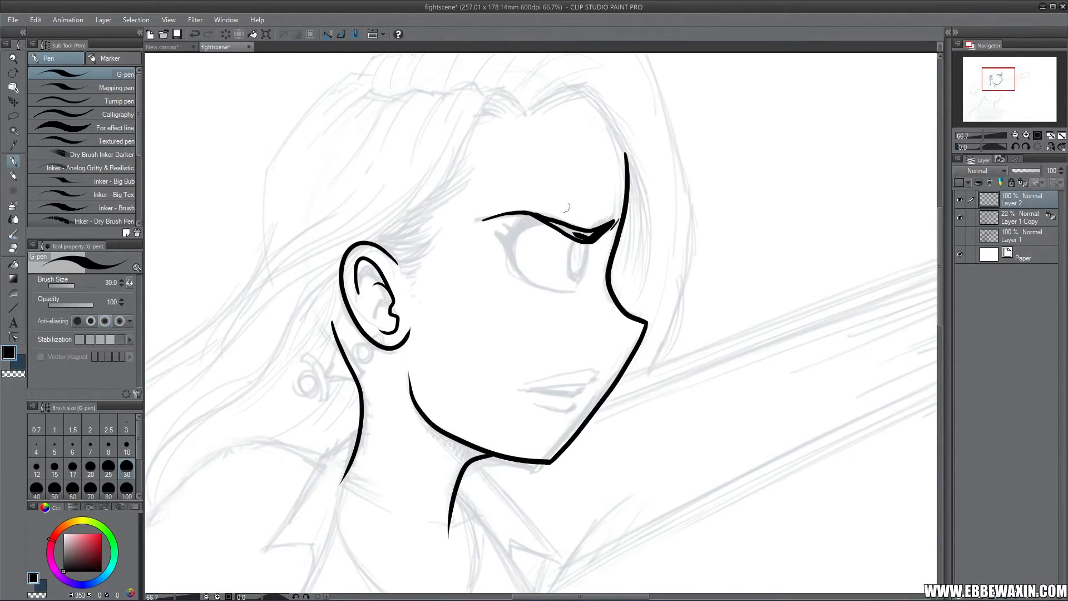
click(12, 248)
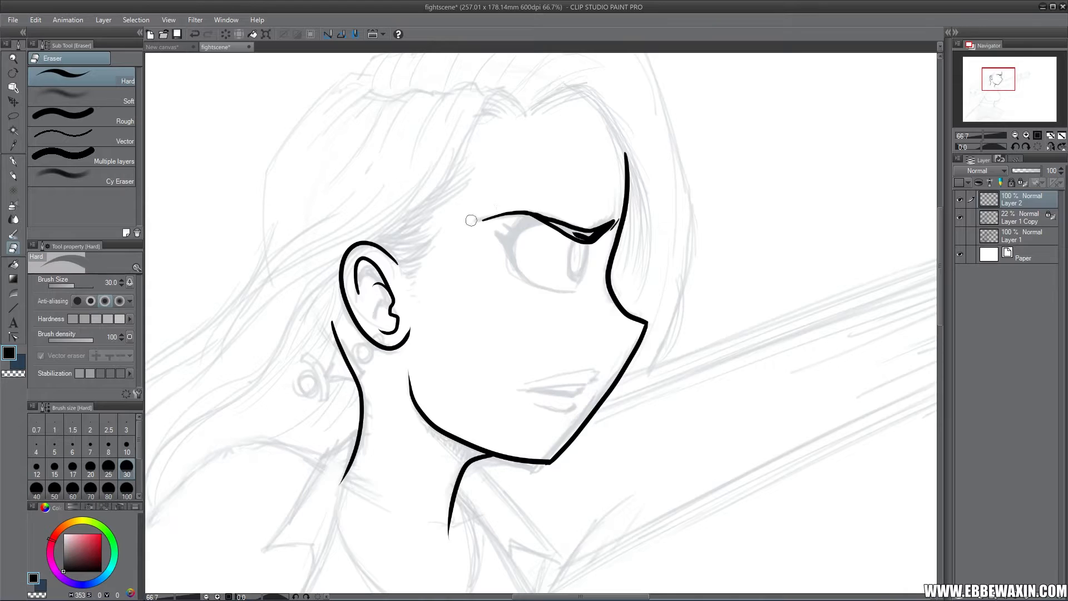
drag(618, 215, 598, 243)
- Ink the eye with a solid upper lid, lashes and narrow iris, and the slightly open mouth with both lips
click(13, 160)
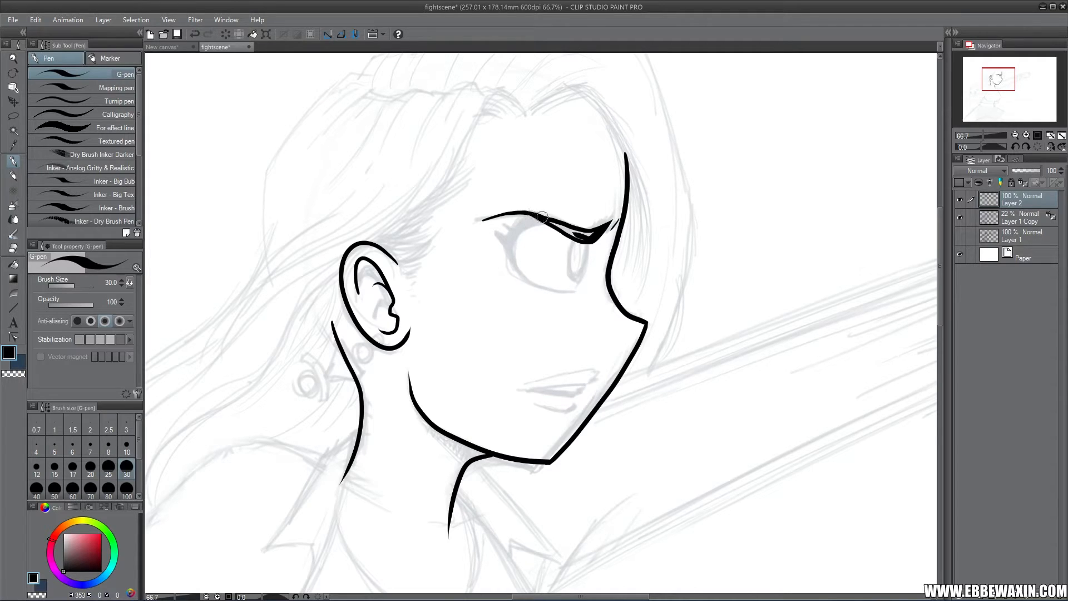
mouse_move(550, 217)
mouse_down()
mouse_move(582, 238)
mouse_move(608, 223)
mouse_move(578, 274)
mouse_move(572, 239)
mouse_move(572, 269)
mouse_move(583, 264)
mouse_move(585, 233)
mouse_move(513, 238)
mouse_move(517, 271)
mouse_move(505, 235)
mouse_move(540, 216)
mouse_move(520, 224)
mouse_move(513, 255)
mouse_move(512, 228)
mouse_move(510, 246)
mouse_up()
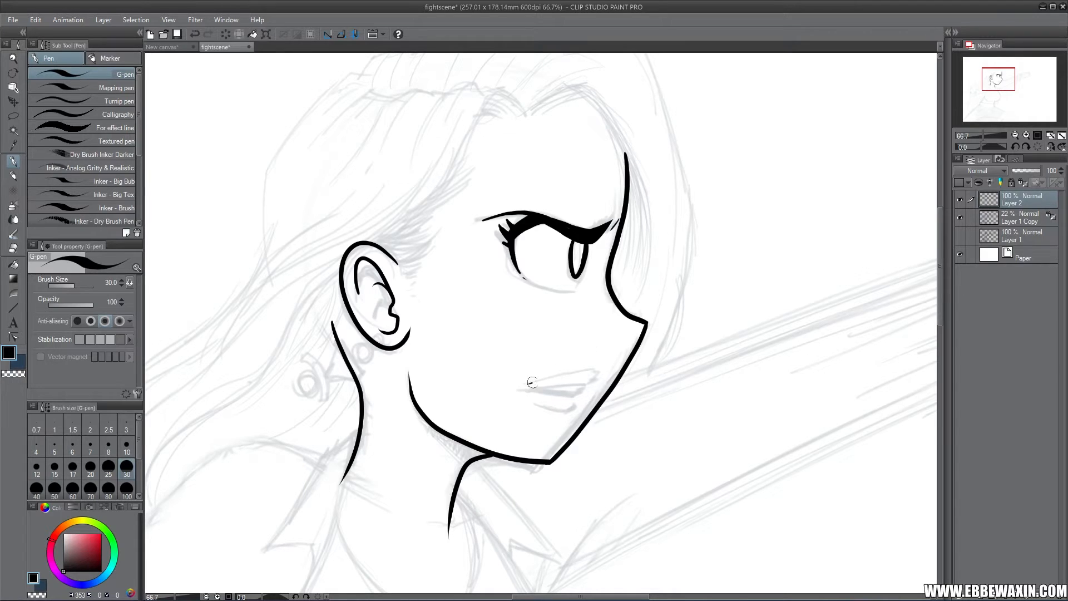
mouse_move(529, 383)
mouse_down()
mouse_move(600, 368)
mouse_move(594, 381)
mouse_move(519, 391)
mouse_up()
mouse_move(588, 383)
mouse_down()
mouse_move(537, 392)
mouse_move(579, 385)
mouse_move(571, 397)
mouse_move(531, 392)
mouse_move(577, 396)
mouse_move(570, 413)
mouse_move(537, 402)
mouse_move(570, 414)
mouse_move(539, 409)
mouse_up()
key(ctrl+z)
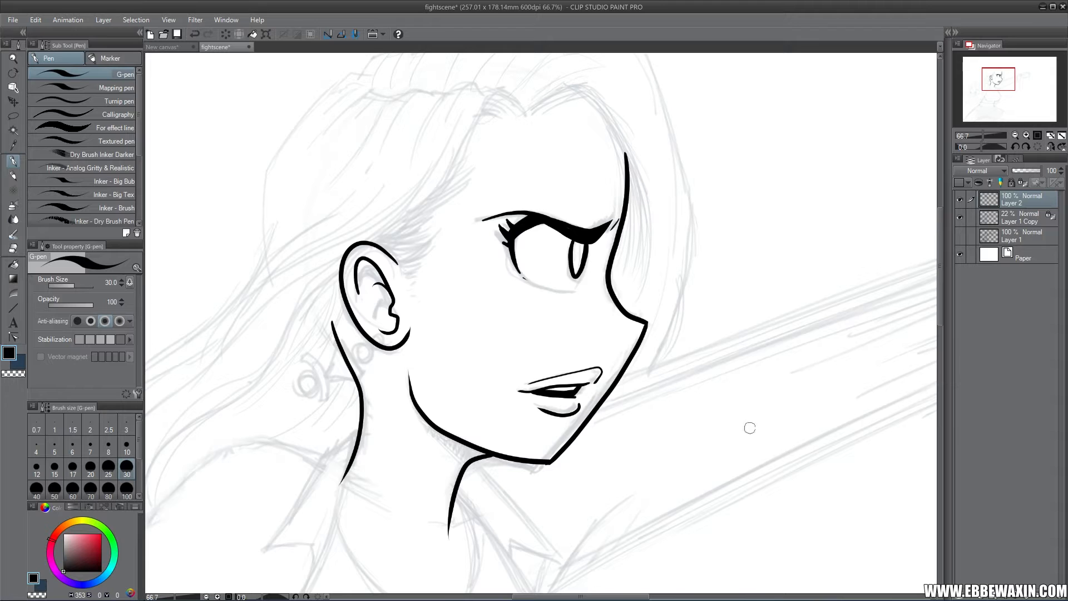
click(1000, 78)
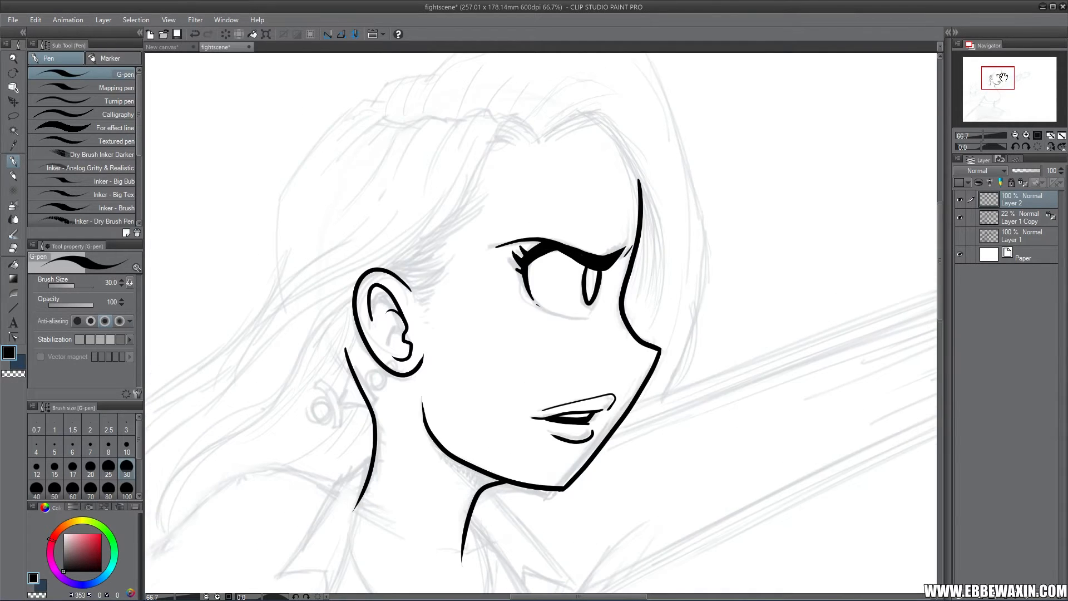
click(1015, 135)
click(1014, 134)
click(1015, 135)
drag(1013, 76, 1008, 100)
click(1026, 135)
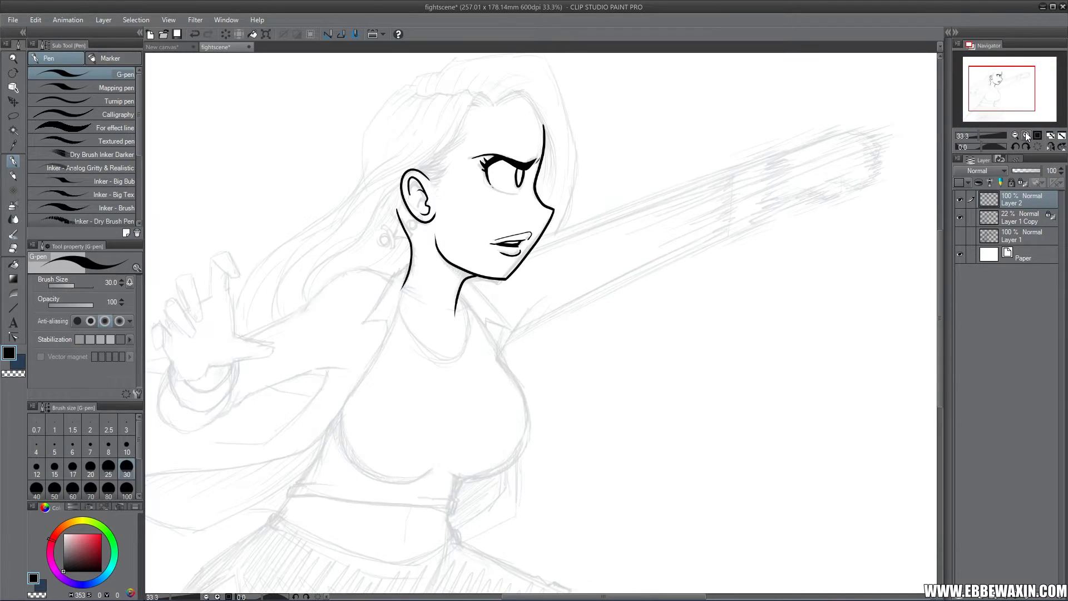
- Ink the bald skull outline from the forehead over the crown to the back of the neck with the G-pen at size 30
click(1004, 80)
click(1026, 134)
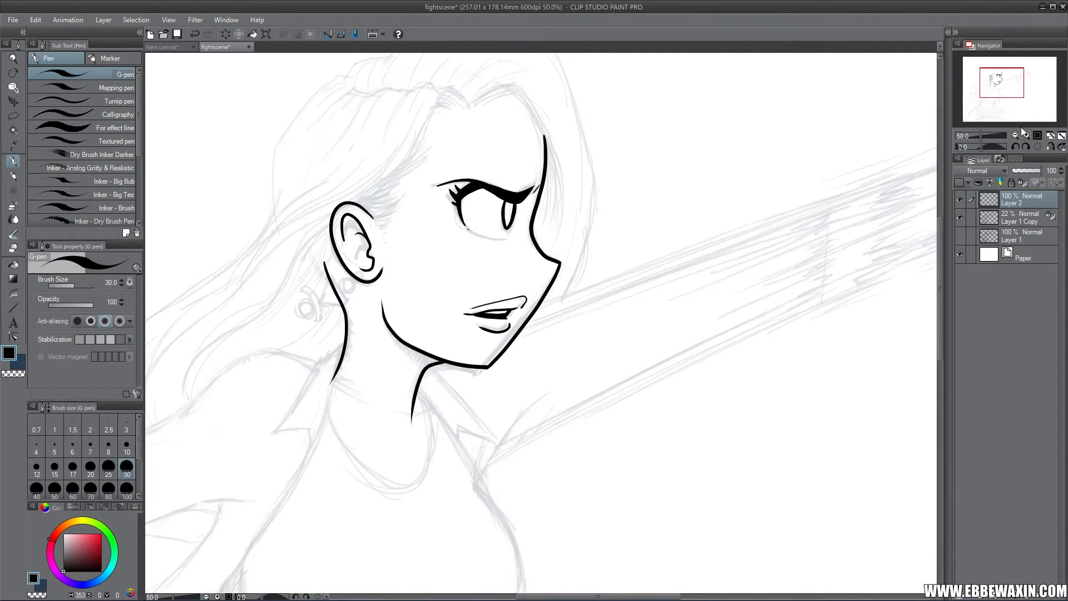
click(998, 79)
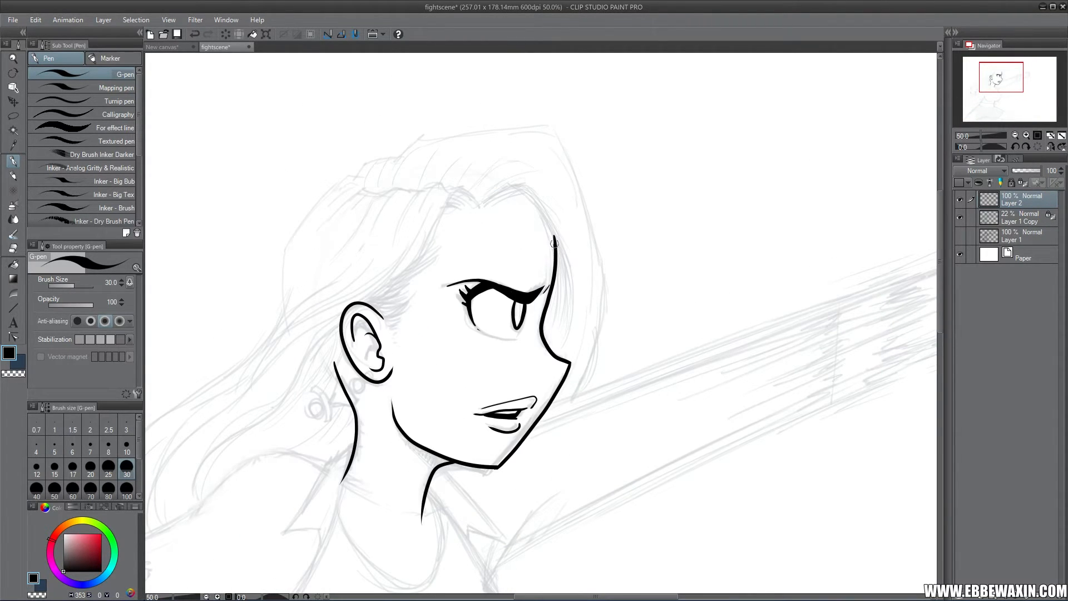
mouse_move(555, 245)
mouse_down()
mouse_move(517, 178)
mouse_move(450, 156)
mouse_move(368, 174)
mouse_move(320, 233)
mouse_move(317, 312)
mouse_move(336, 364)
mouse_up()
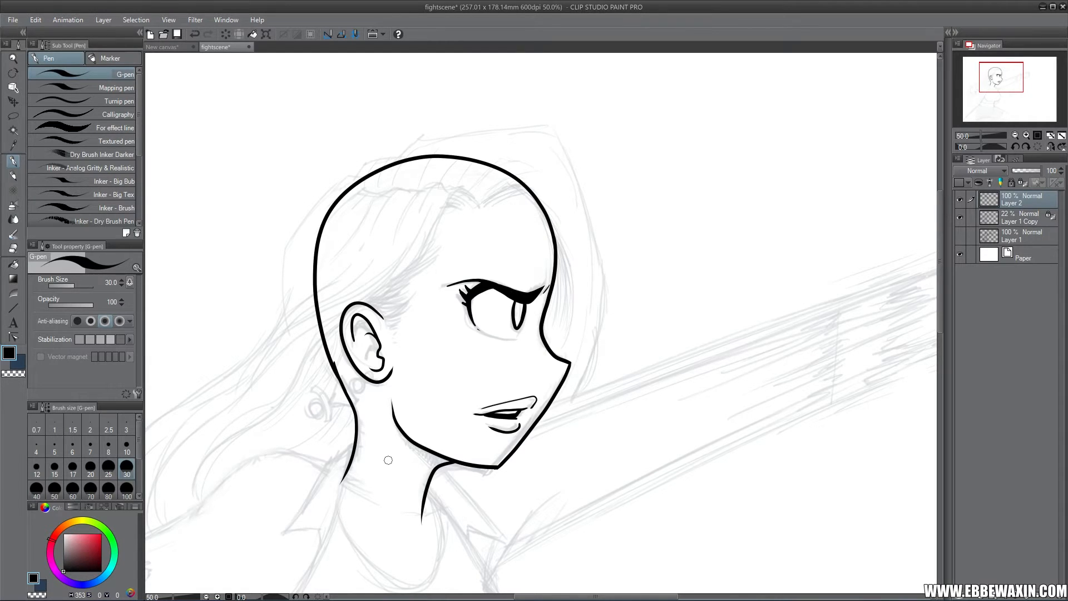
- Touch up the line end at the earlobe with the Hard eraser at size 30
key(e)
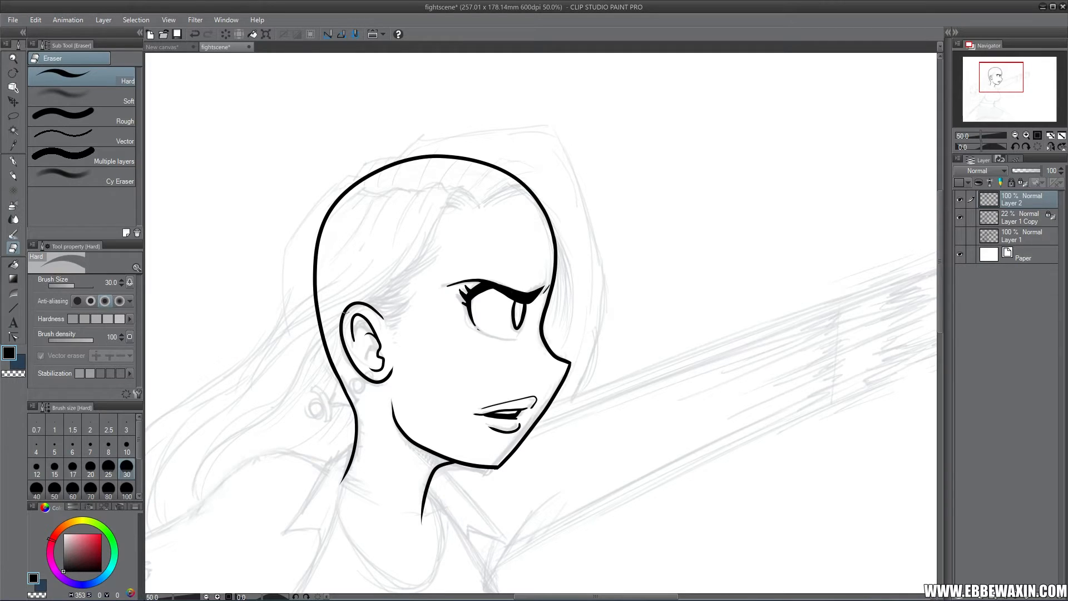
click(12, 161)
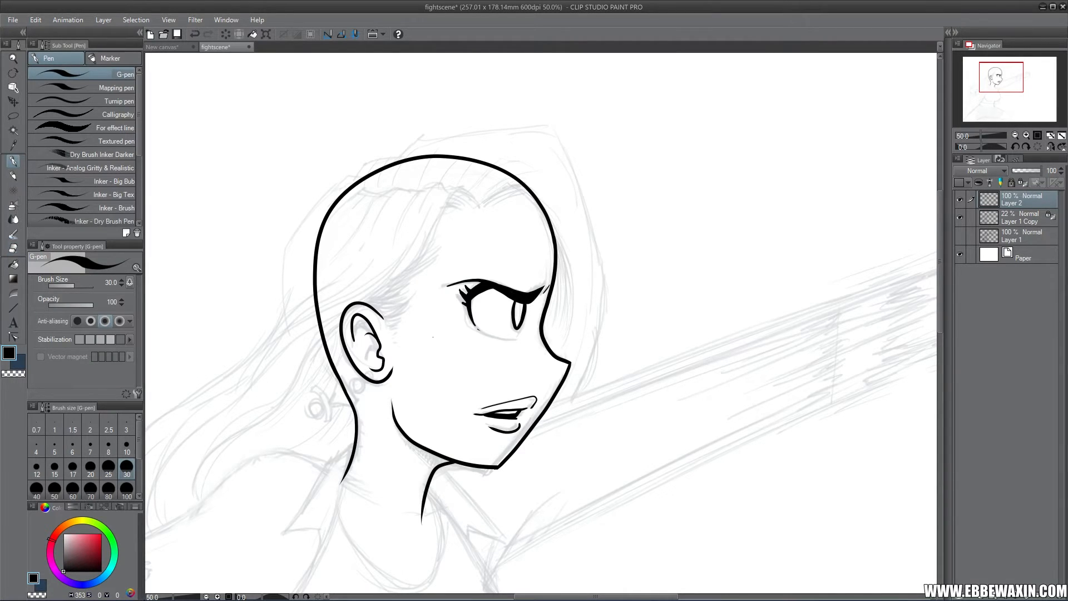
key(e)
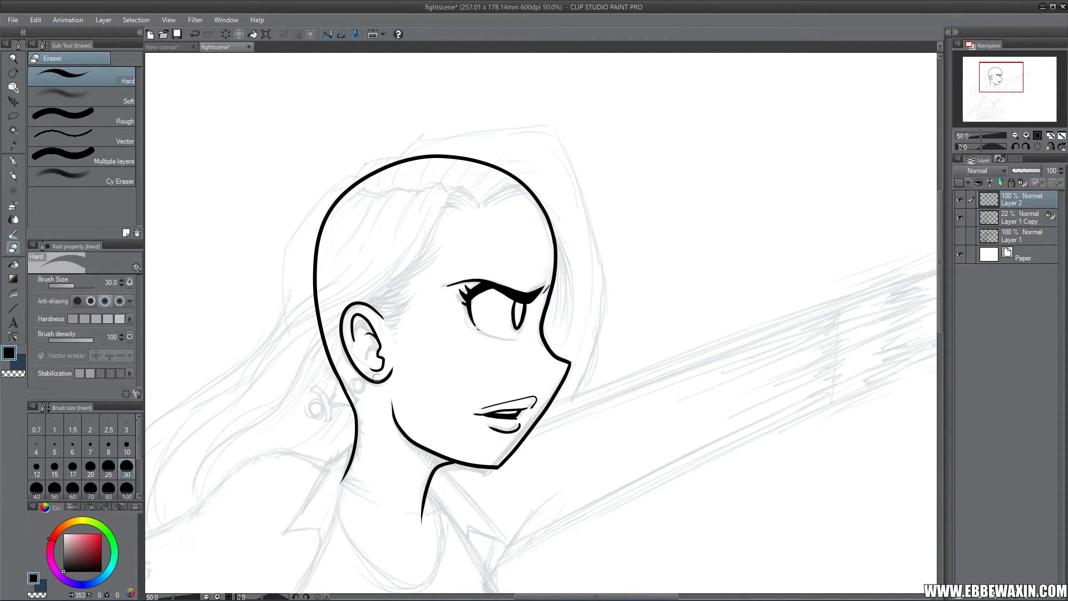
drag(390, 366, 382, 376)
- Thicken the outer contour of the skull, face profile, chin and neck with the G-pen at size 50
click(14, 161)
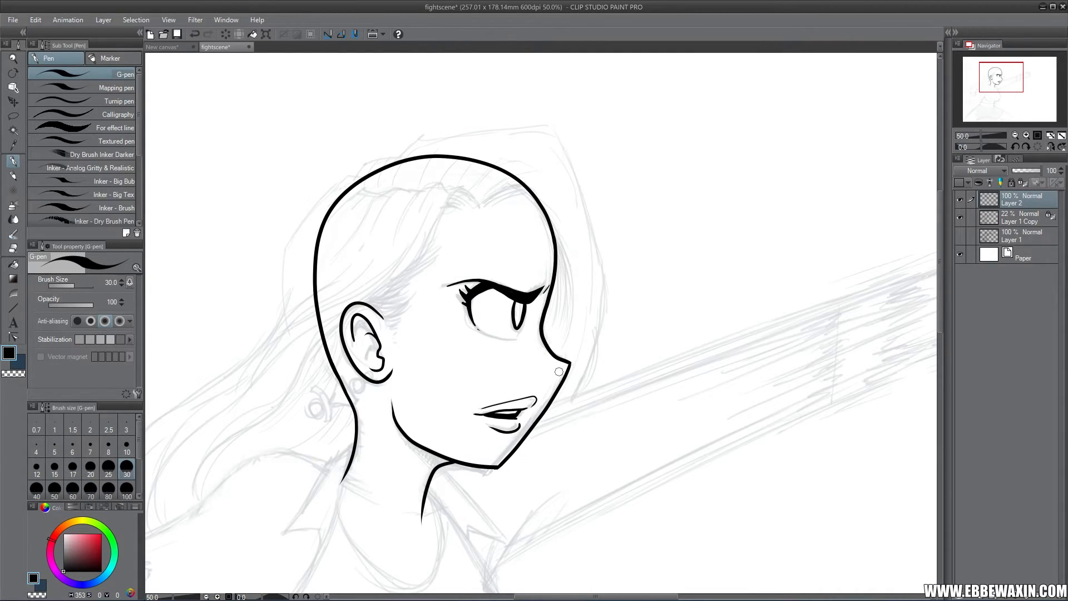
click(54, 489)
mouse_move(558, 240)
mouse_down()
mouse_move(544, 341)
mouse_move(575, 362)
mouse_move(497, 468)
mouse_move(448, 462)
mouse_move(433, 476)
mouse_move(422, 520)
mouse_up()
mouse_move(341, 479)
mouse_down()
mouse_move(355, 423)
mouse_move(313, 270)
mouse_move(332, 206)
mouse_move(386, 164)
mouse_move(469, 154)
mouse_move(530, 188)
mouse_move(555, 235)
mouse_move(561, 365)
mouse_up()
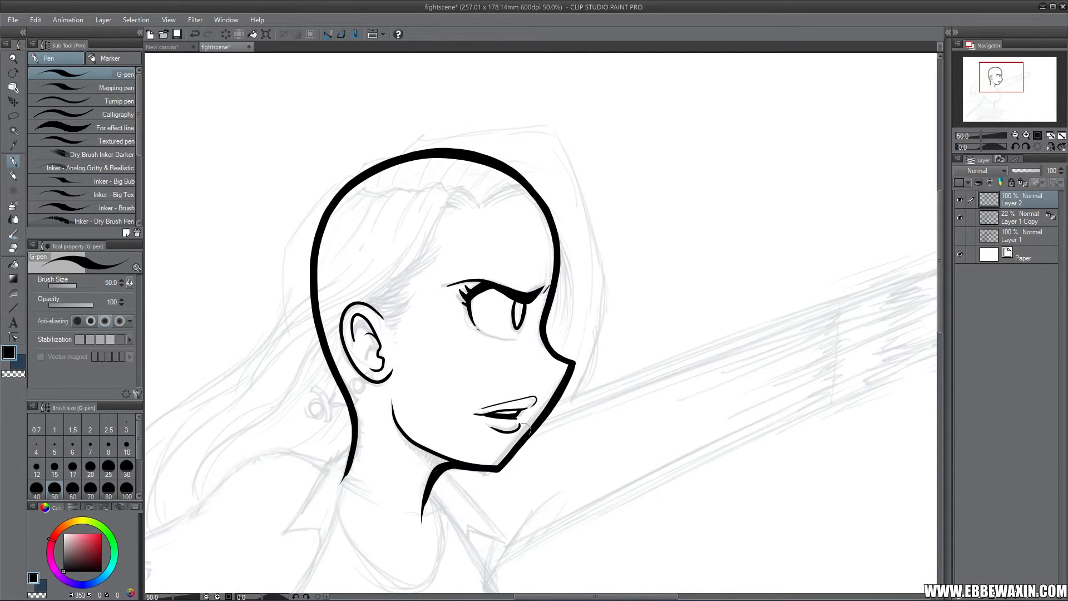
- Add heavier black line weight under the jaw, where it meets the neck, and inside the upper ear
drag(411, 439, 454, 461)
drag(440, 467, 432, 489)
mouse_move(352, 329)
mouse_down()
mouse_move(358, 316)
mouse_move(372, 328)
mouse_up()
drag(396, 426, 443, 462)
- Outline a narrow shadow below the jaw and fill it with fine hatching using the G-pen at size 10
click(127, 445)
drag(396, 426, 424, 473)
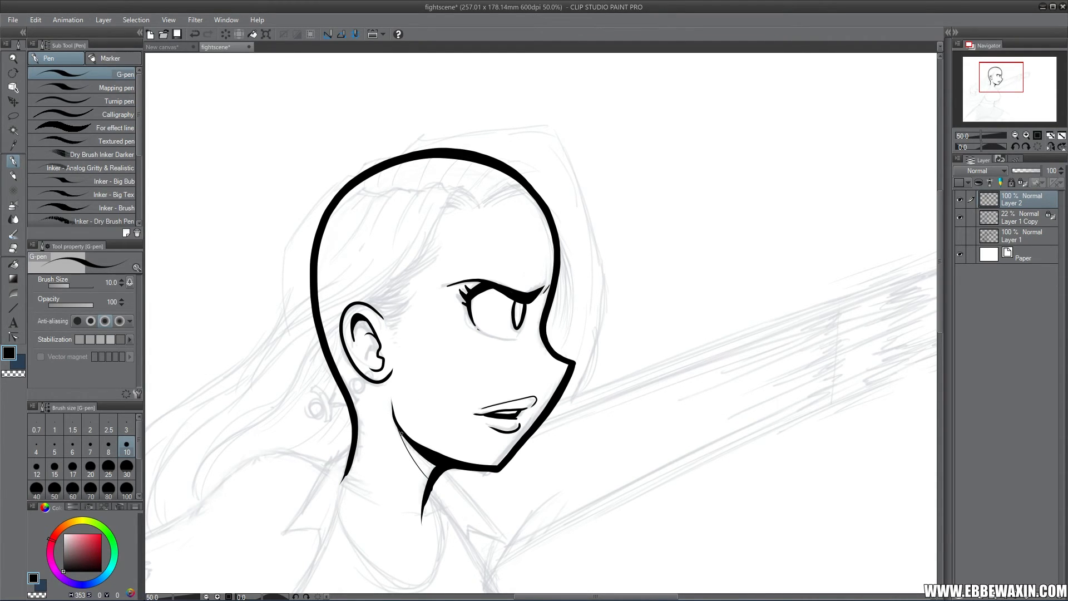
drag(407, 438, 434, 478)
- Set the secondary colour to a light grey (S 0, V 71) and add a new layer directly above Layer 1 Copy
click(17, 360)
click(64, 545)
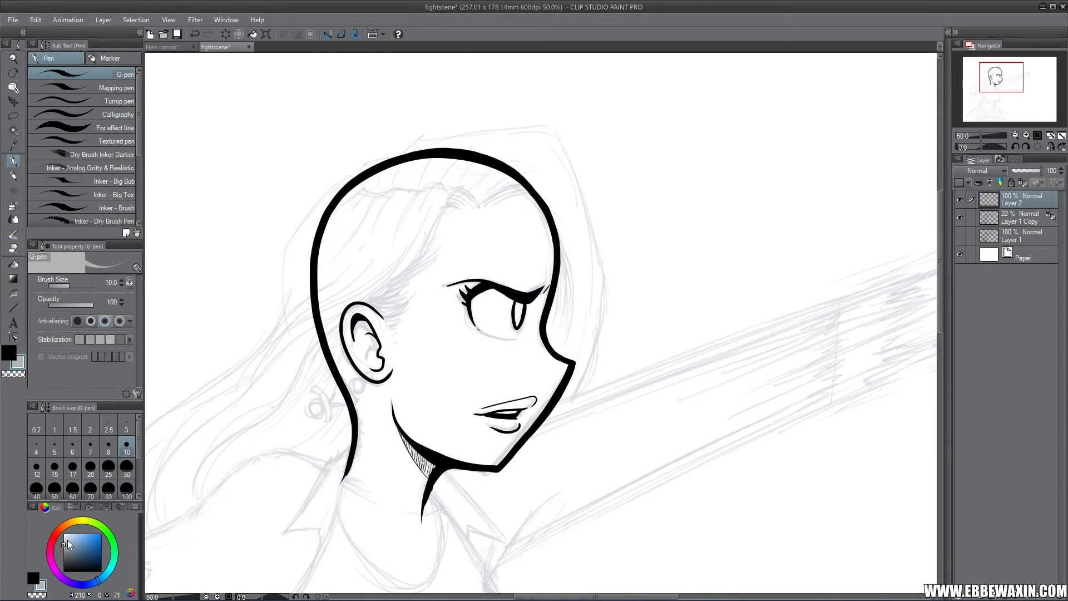
click(1014, 218)
click(975, 594)
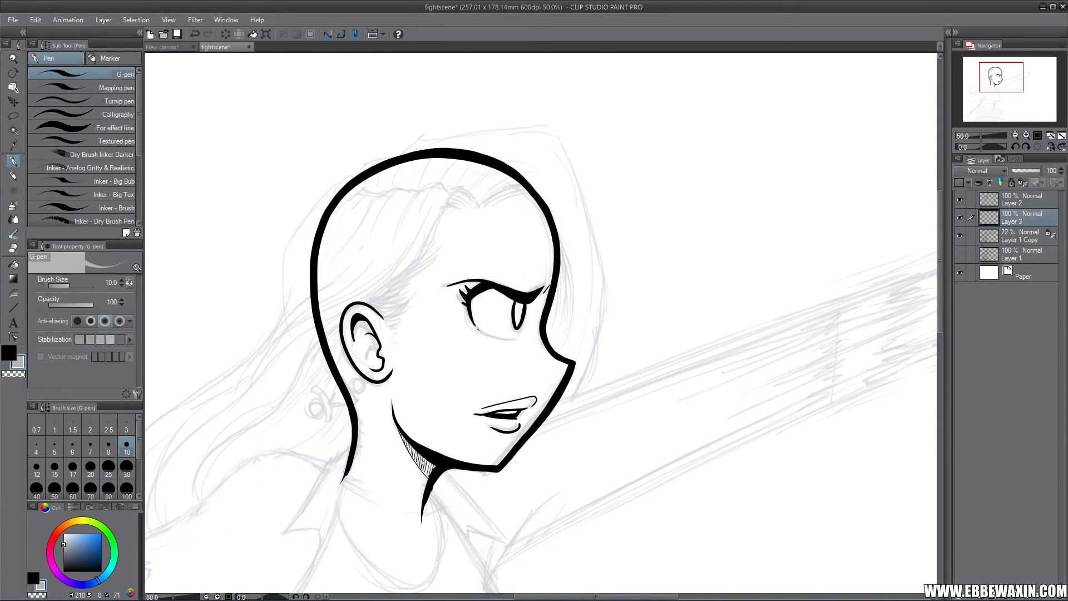
- Shade the inside of the ear in light grey on the new layer with the G-pen at size 30
click(126, 469)
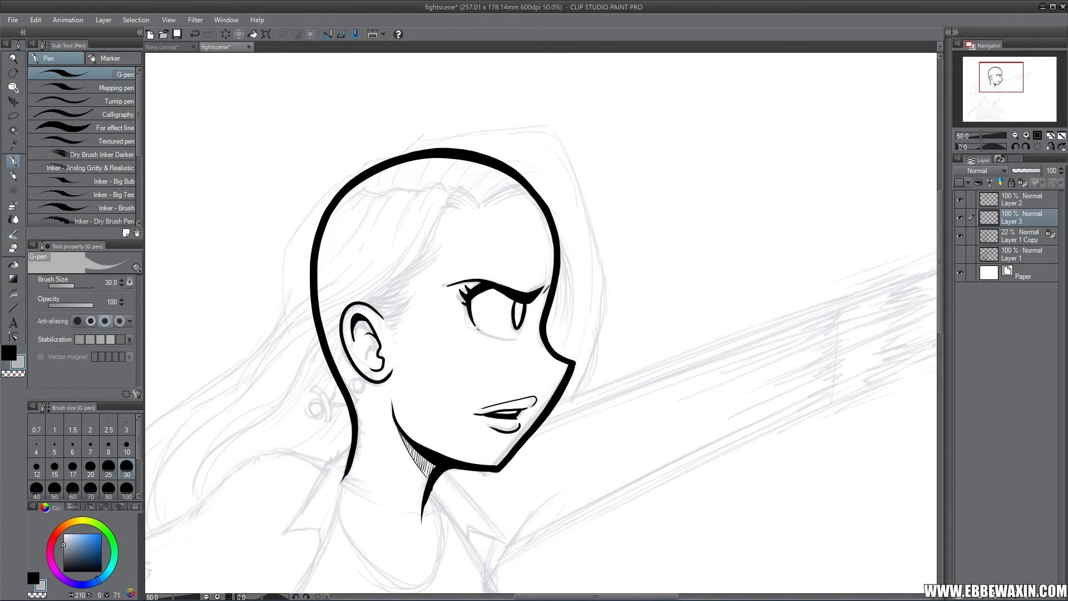
mouse_move(357, 327)
mouse_down()
mouse_move(375, 344)
mouse_move(374, 370)
mouse_move(358, 344)
mouse_move(368, 353)
mouse_up()
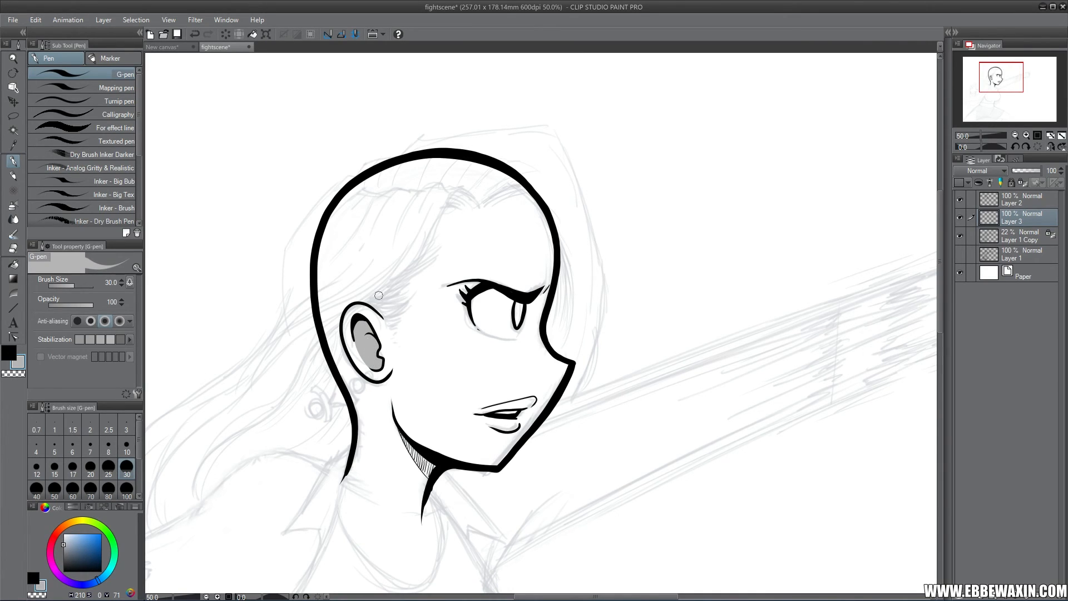